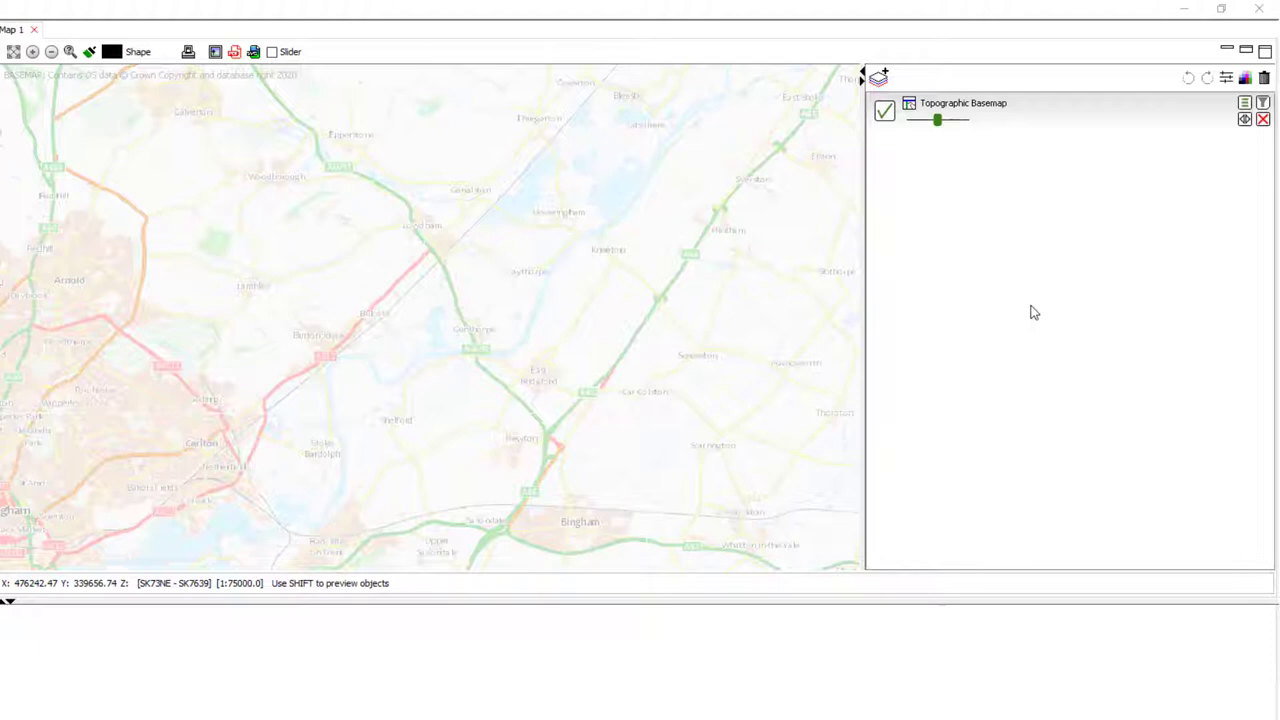
- Create a new annotation layer named 'Annos' above the Topographic Basemap in Map 1
{"action": "left_click", "coordinate": [879, 78]}
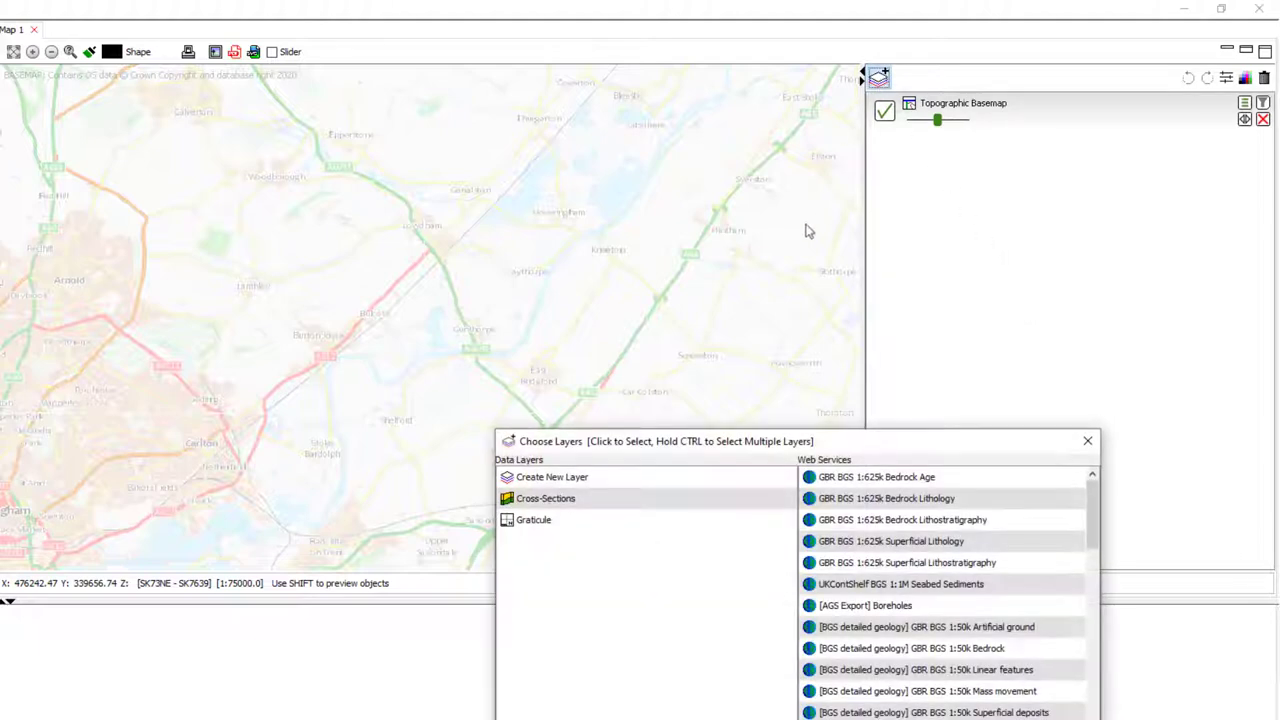
{"action": "left_click", "coordinate": [688, 476]}
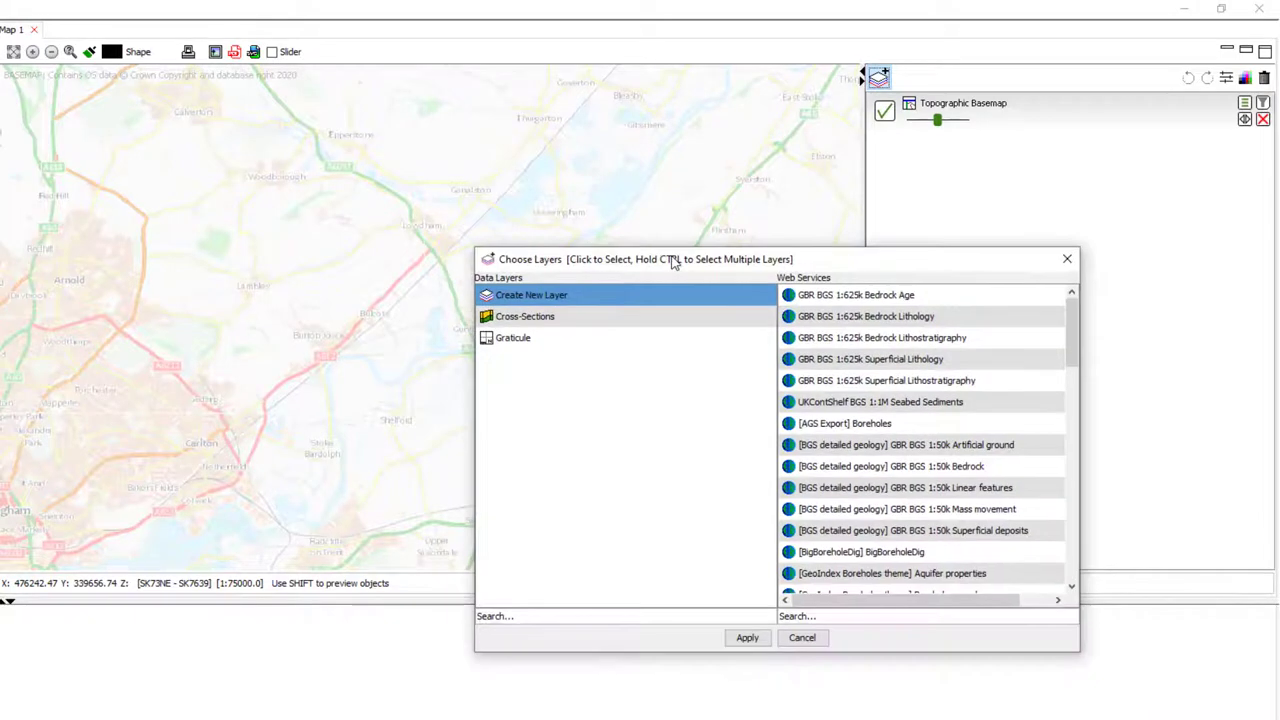
{"action": "left_click", "coordinate": [752, 640]}
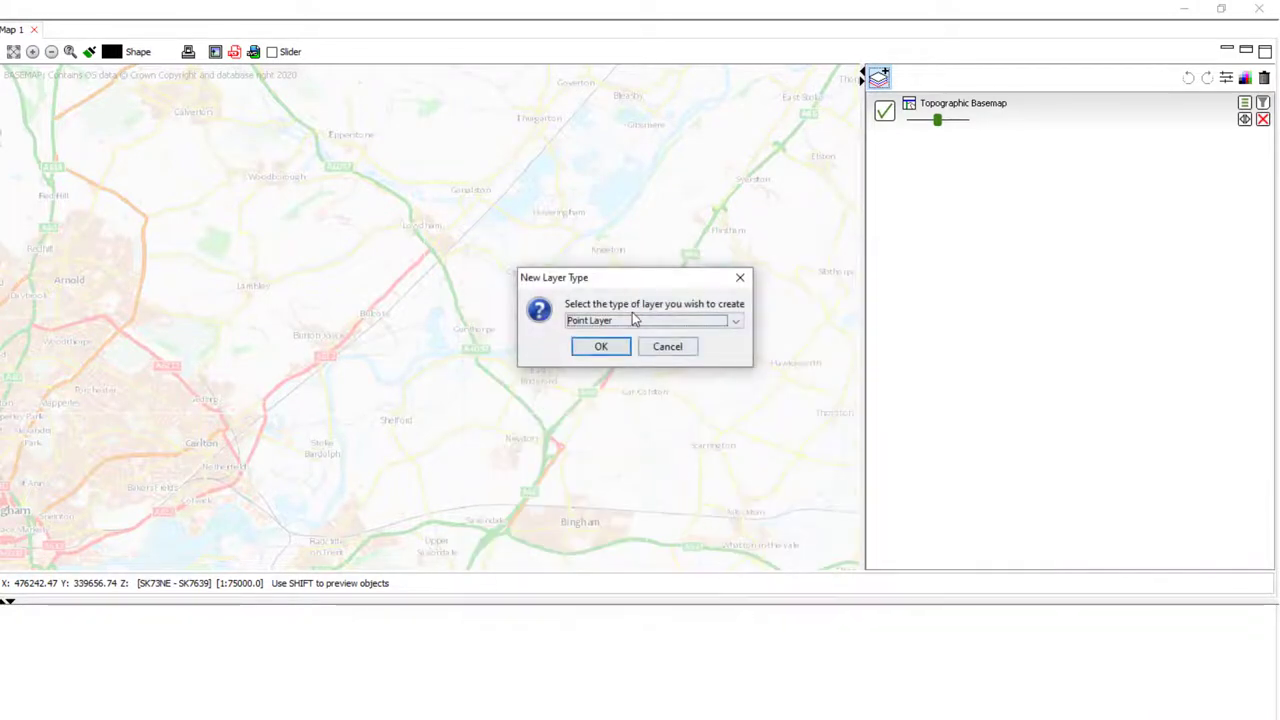
{"action": "left_click", "coordinate": [632, 321]}
{"action": "left_click", "coordinate": [611, 375]}
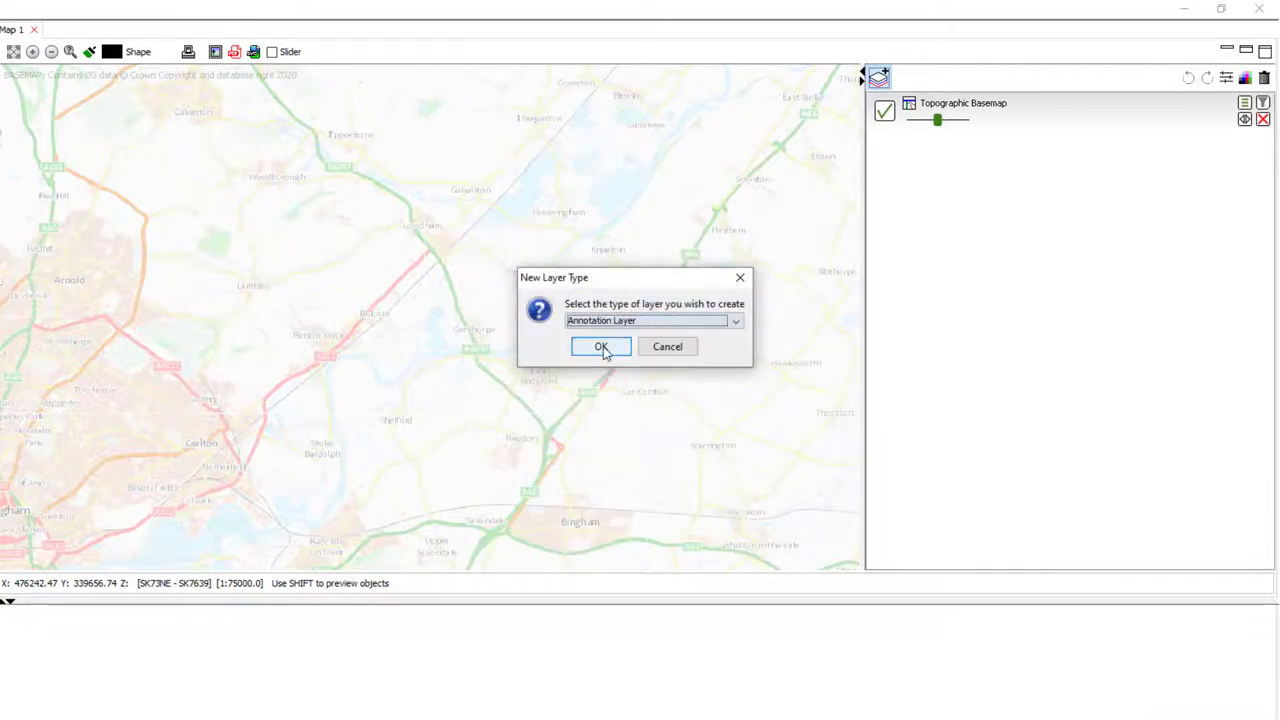
{"action": "left_click", "coordinate": [602, 346]}
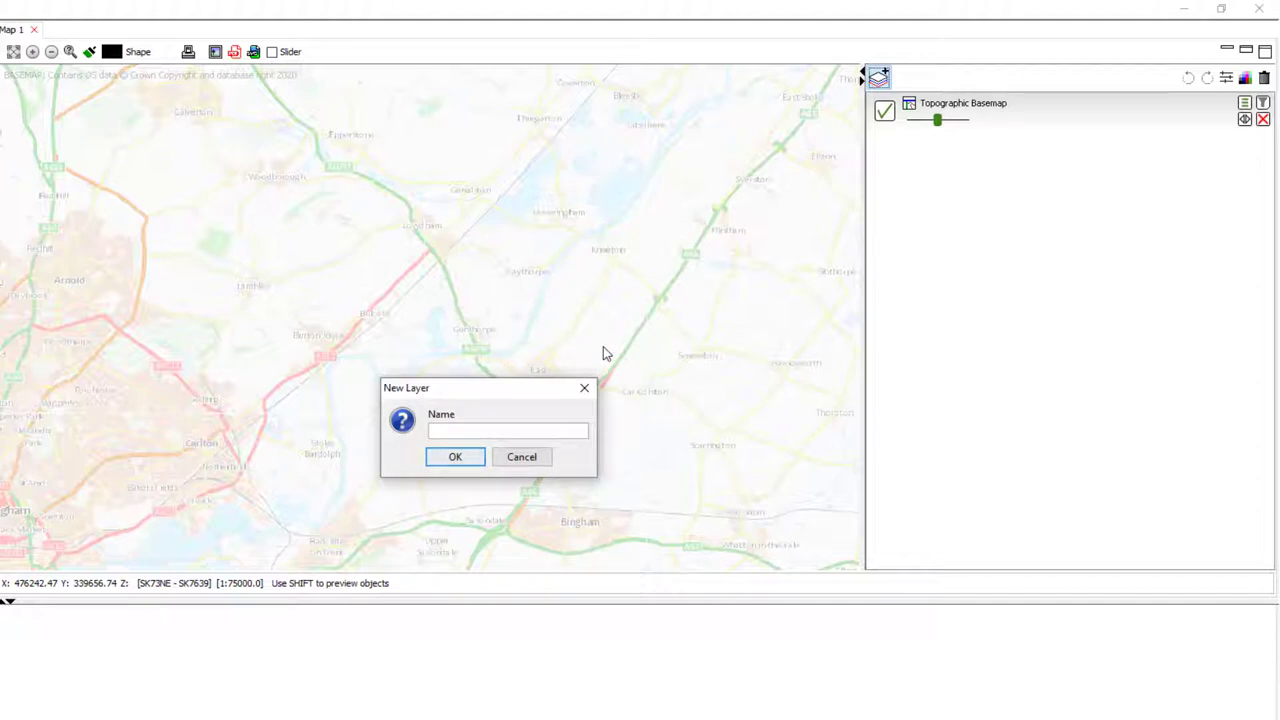
{"action": "type", "text": "Annos"}
{"action": "key", "text": "Return"}
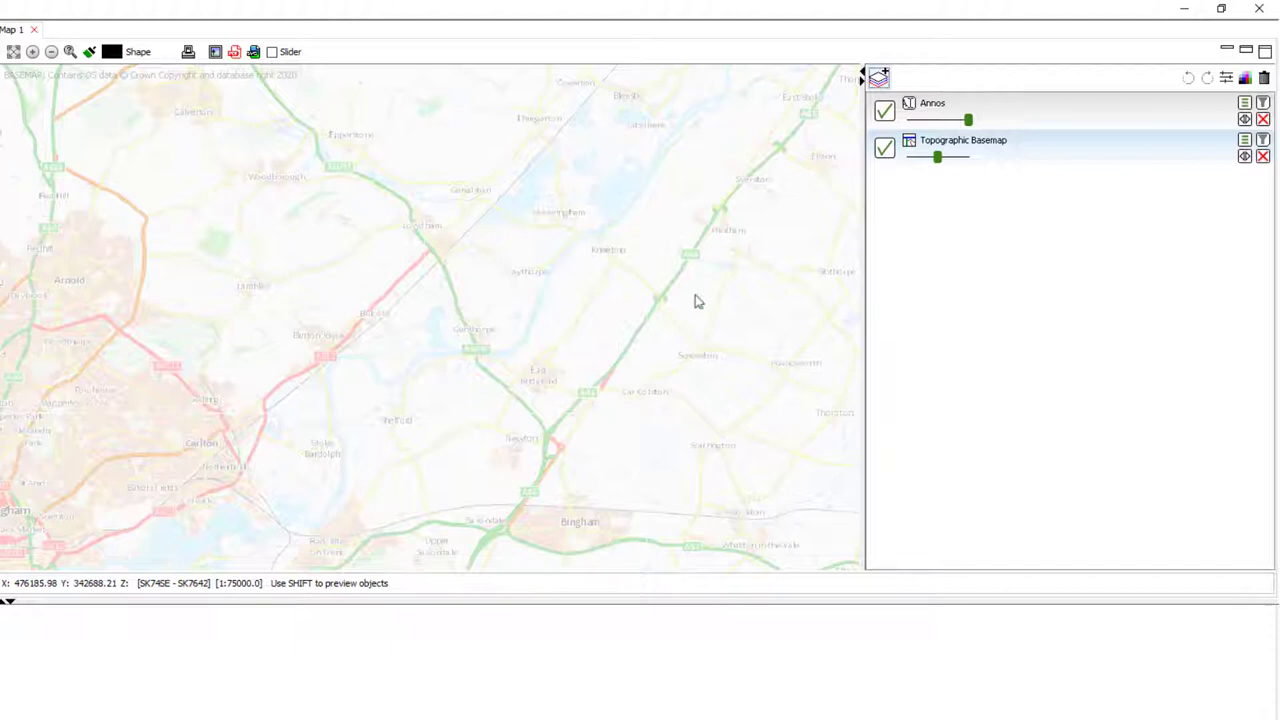
- On the Annos layer, place a Label annotation reading 'Some Text' on the map
{"action": "left_click", "coordinate": [1018, 119]}
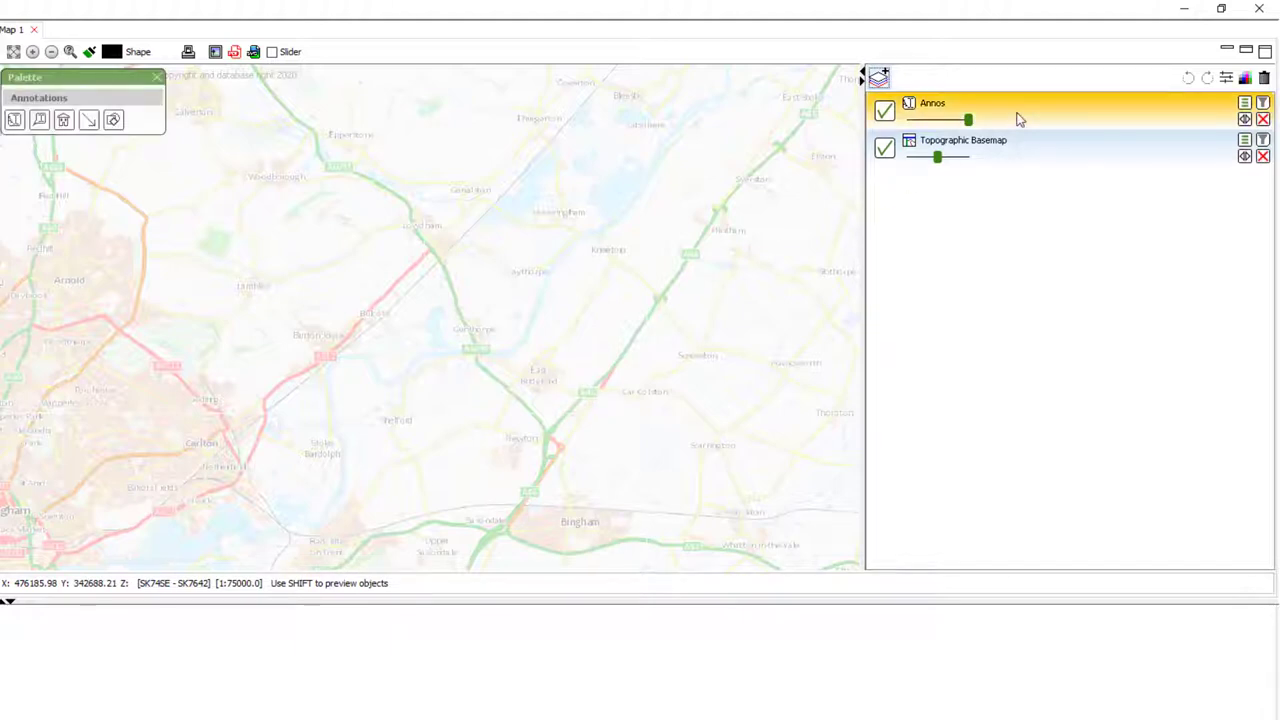
{"action": "left_click", "coordinate": [14, 121]}
{"action": "left_click", "coordinate": [403, 302]}
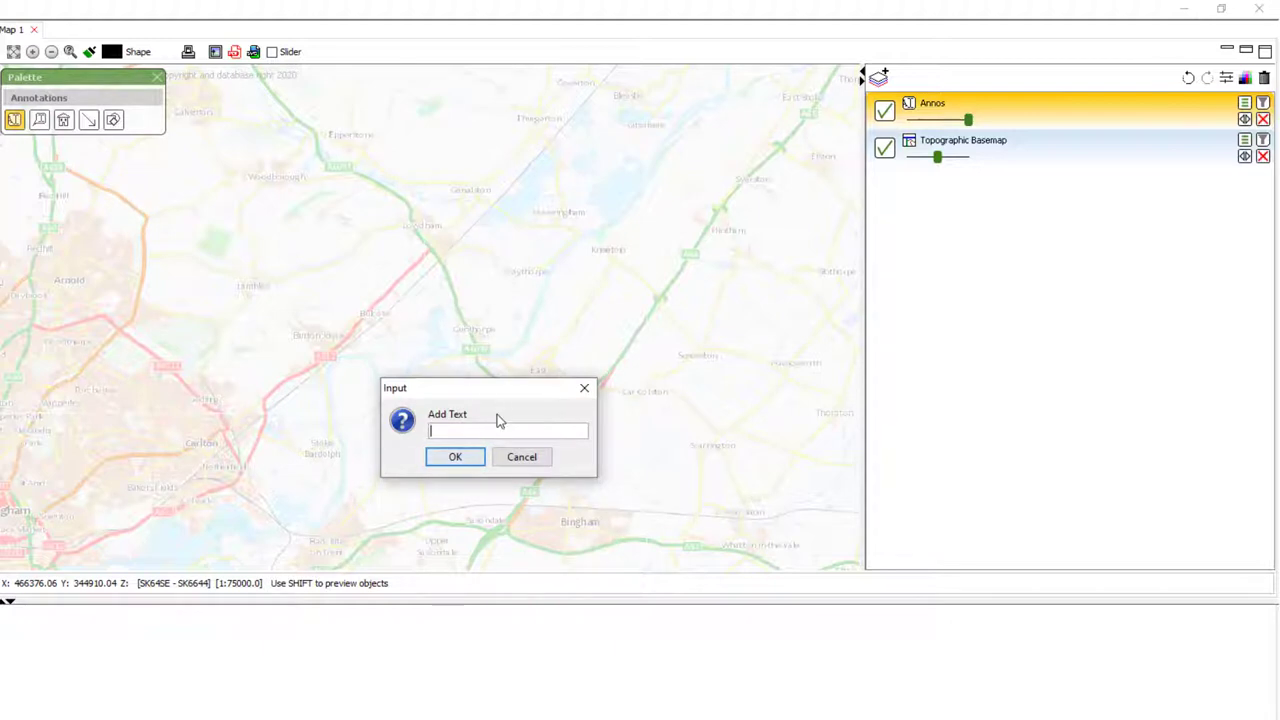
{"action": "type", "text": "Some Text"}
{"action": "left_click", "coordinate": [451, 462]}
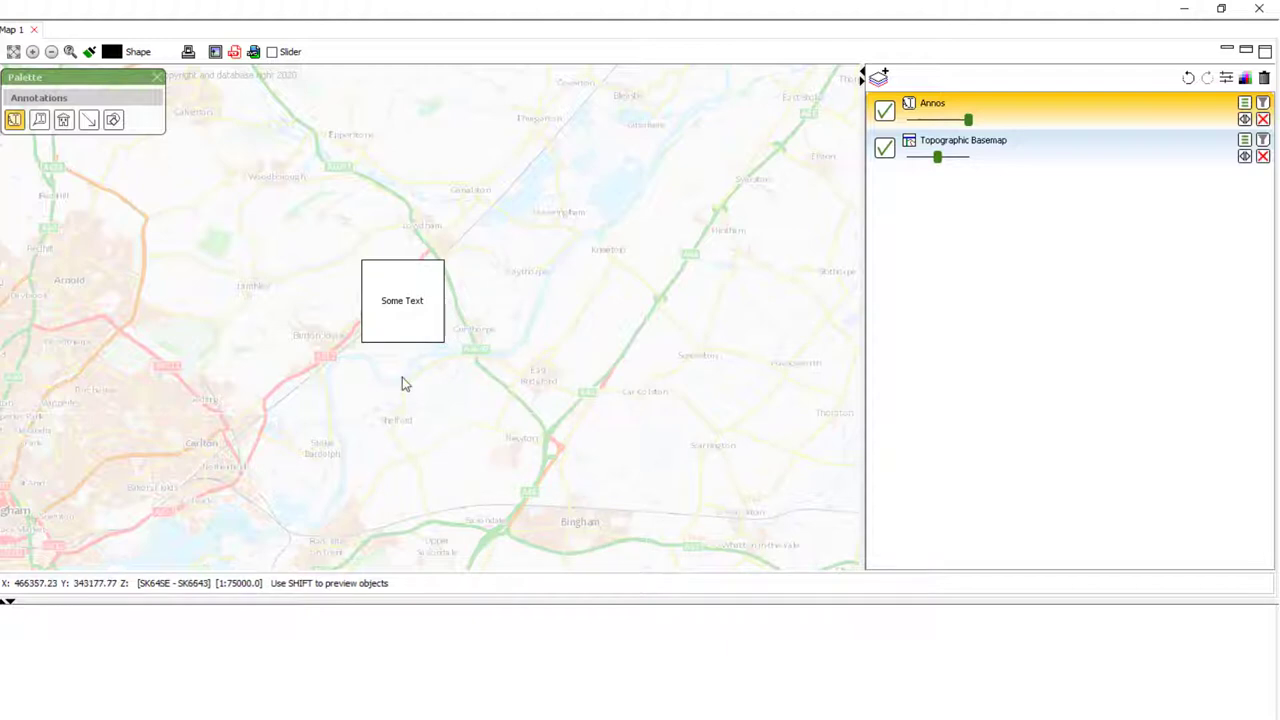
- Place a second label reading 'Some more text' left of the 'Some Text' box
{"action": "left_click", "coordinate": [15, 121]}
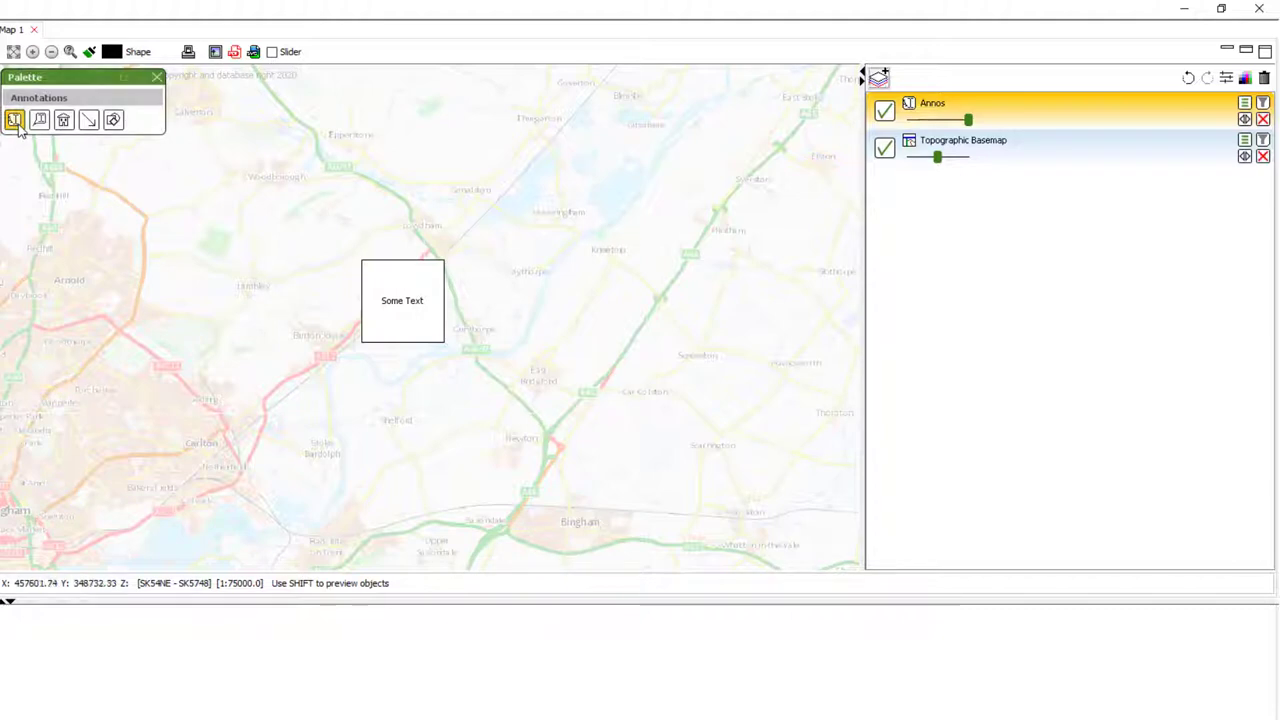
{"action": "left_click", "coordinate": [246, 307]}
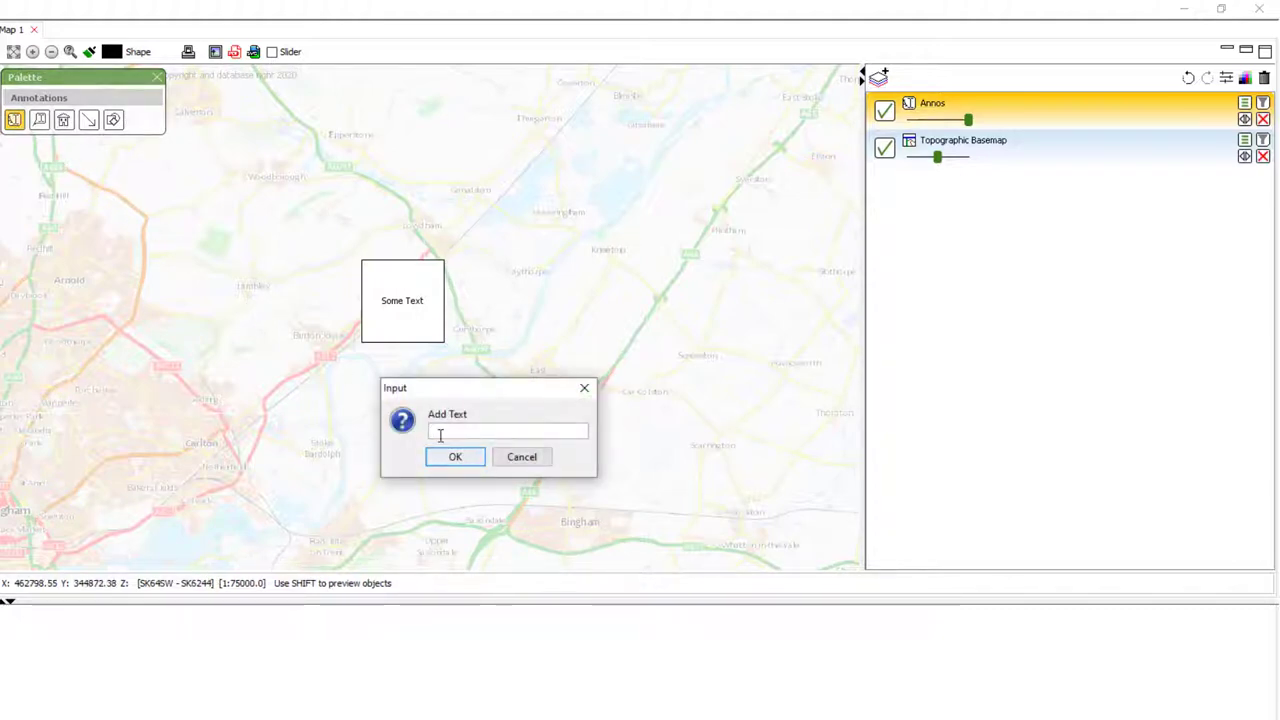
{"action": "type", "text": "Some more "}
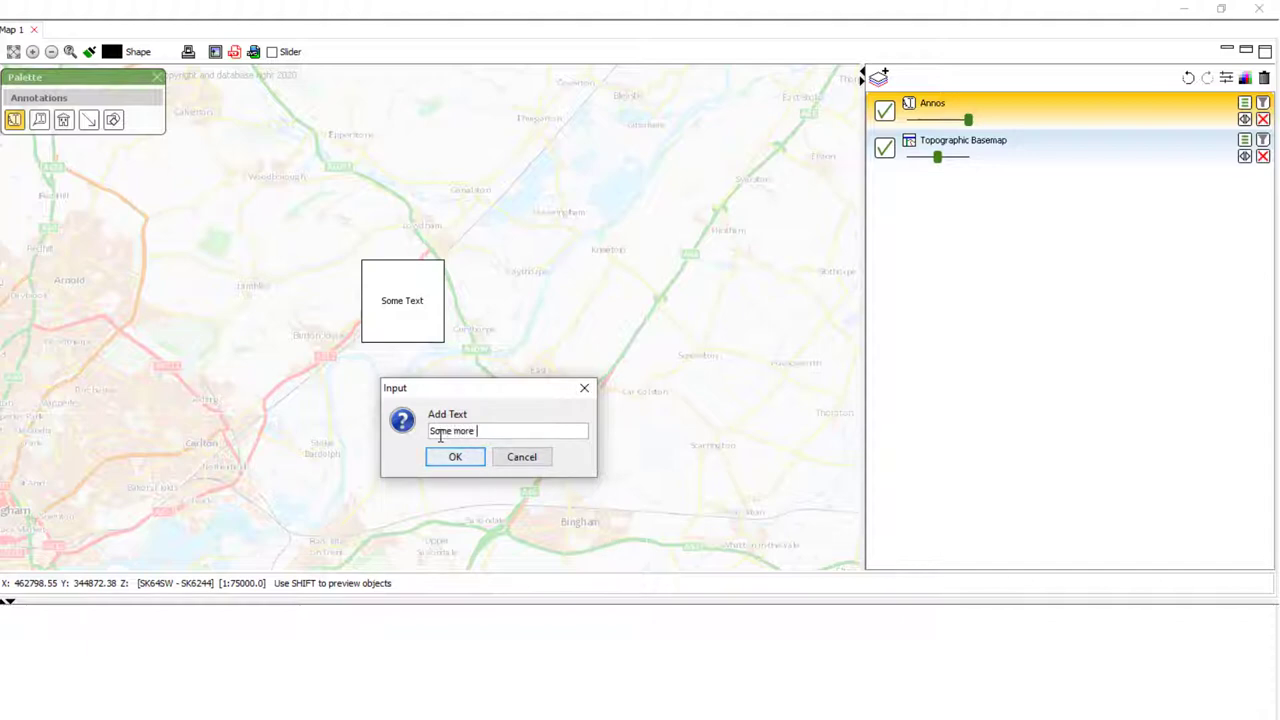
{"action": "type", "text": "text"}
{"action": "left_click", "coordinate": [458, 458]}
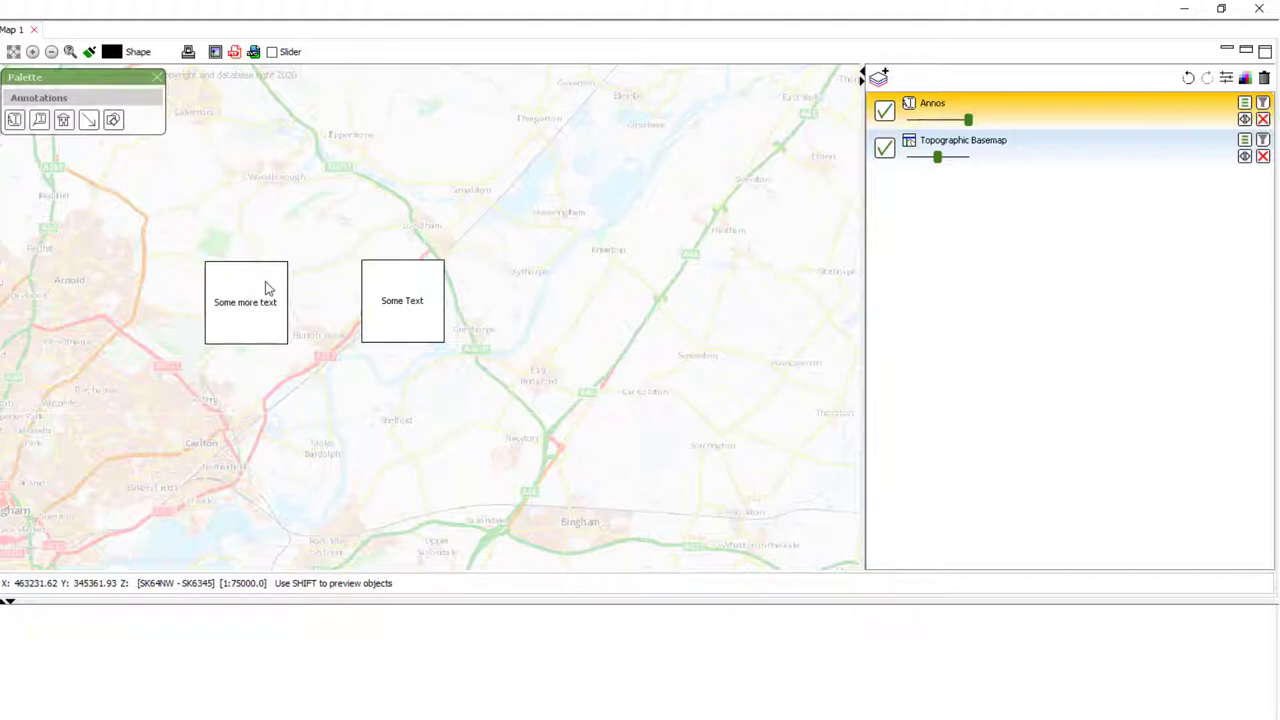
- Move the 'Some Text' box slightly right, then resize it shorter using its corner and top handles
{"action": "left_click", "coordinate": [390, 296]}
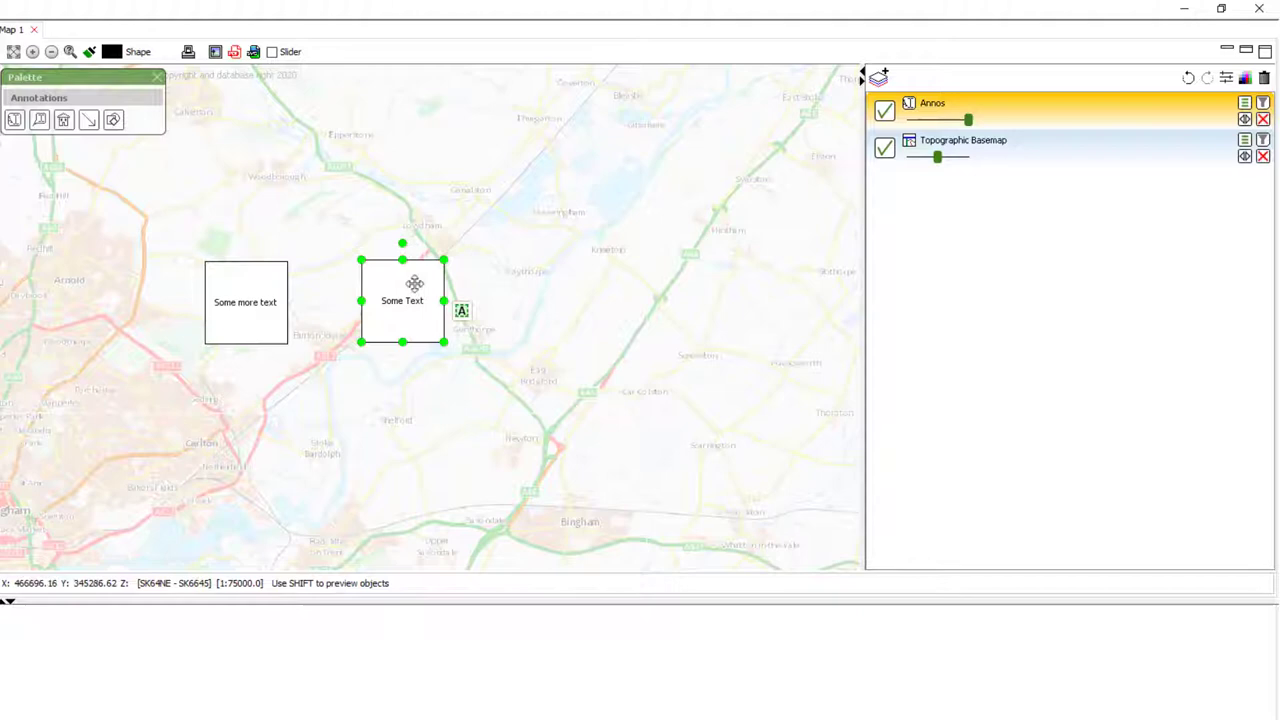
{"action": "left_click_drag", "start_coordinate": [414, 283], "coordinate": [472, 262]}
{"action": "mouse_move", "coordinate": [400, 332]}
{"action": "left_mouse_down"}
{"action": "mouse_move", "coordinate": [371, 366]}
{"action": "mouse_move", "coordinate": [393, 334]}
{"action": "left_mouse_up"}
{"action": "left_click_drag", "start_coordinate": [432, 262], "coordinate": [431, 229]}
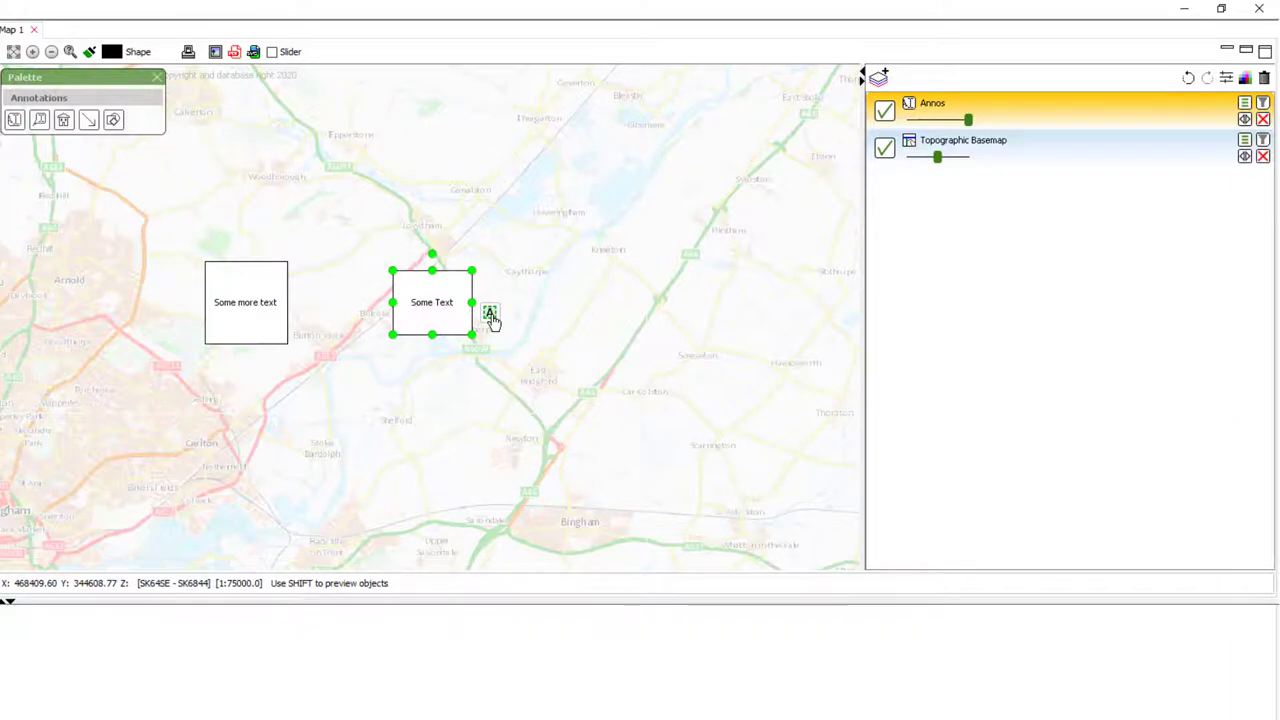
- In the label's style editor, try left and right alignment, ending on centred text
{"action": "left_click", "coordinate": [490, 315]}
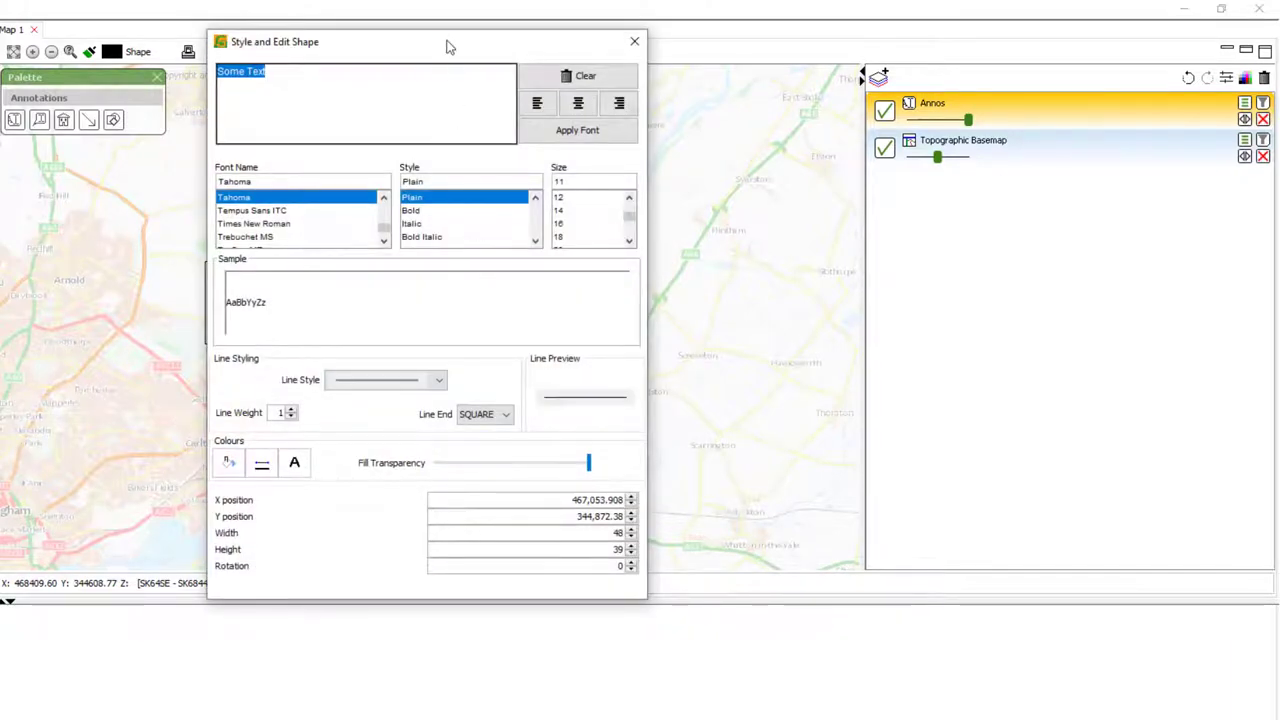
{"action": "left_click_drag", "start_coordinate": [449, 46], "coordinate": [435, 142]}
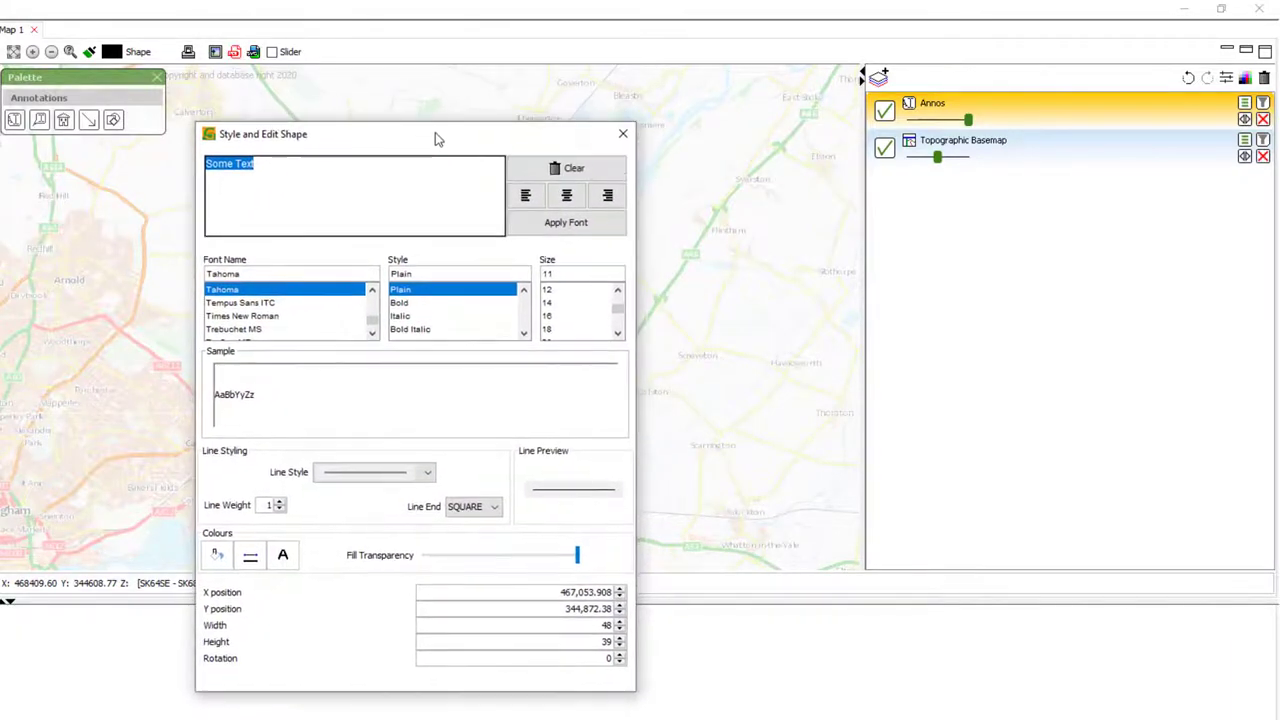
{"action": "left_click", "coordinate": [283, 170]}
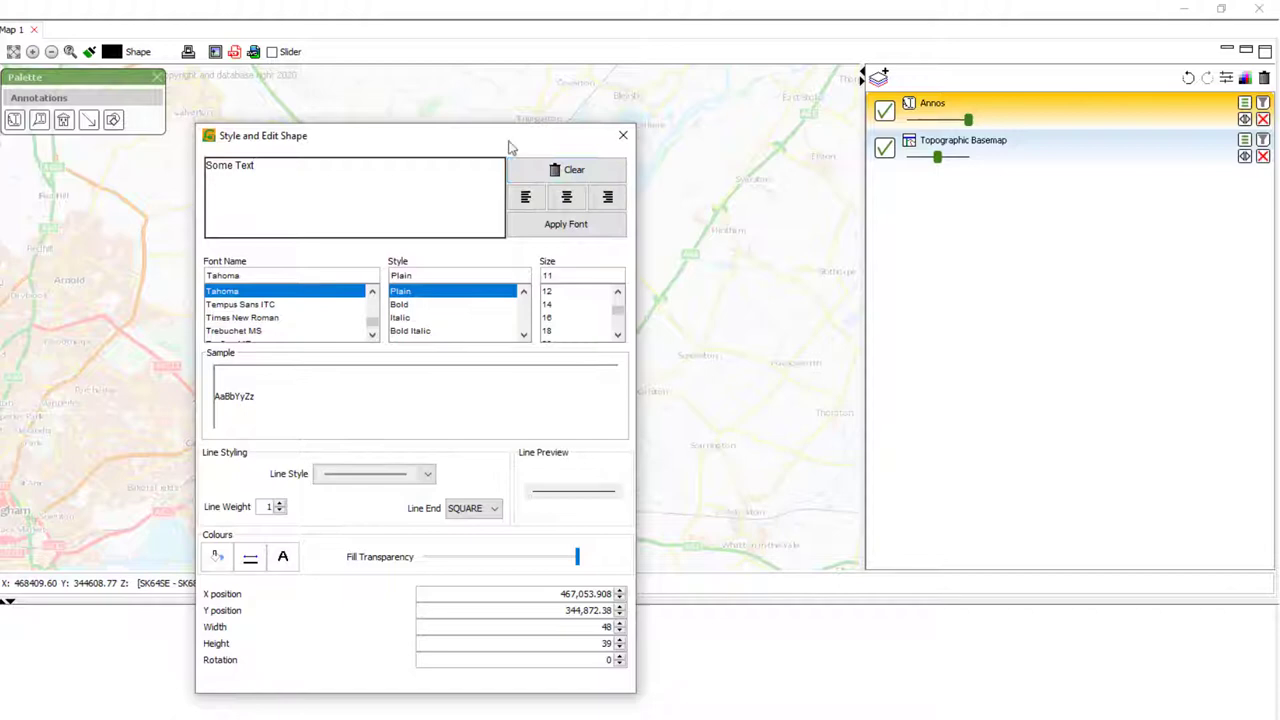
{"action": "left_click_drag", "start_coordinate": [505, 140], "coordinate": [820, 134]}
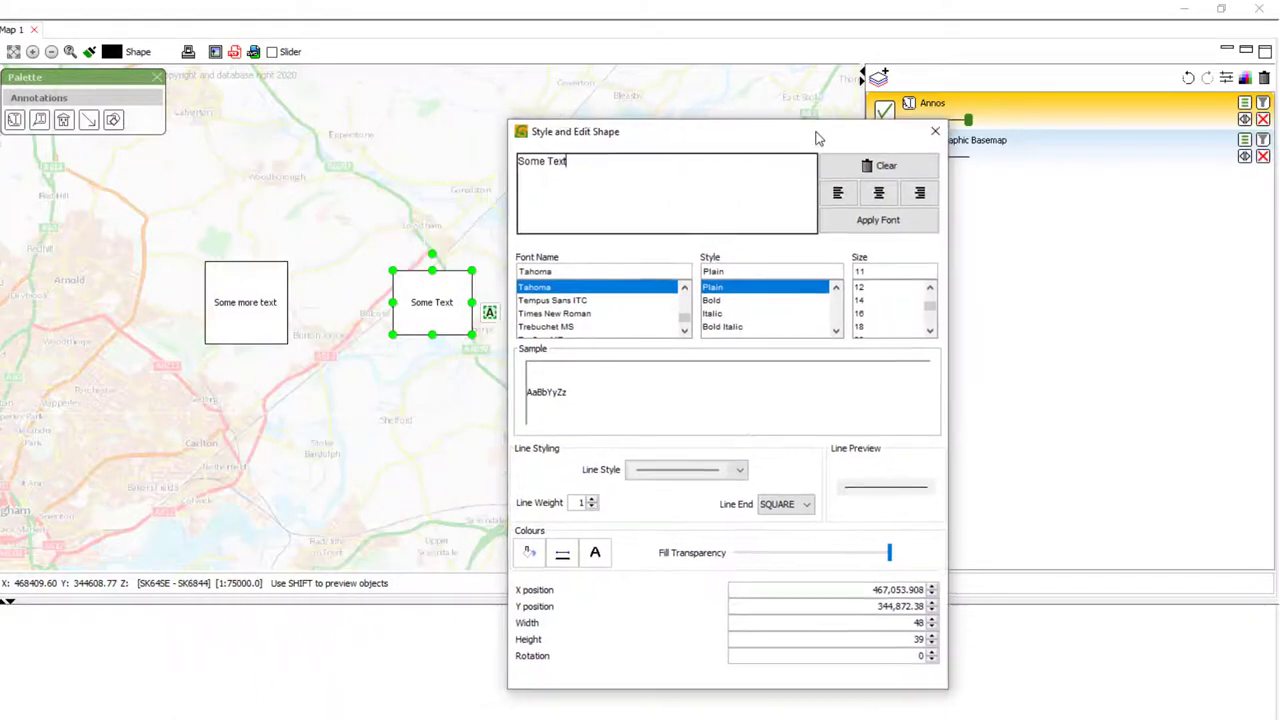
{"action": "left_click", "coordinate": [840, 193]}
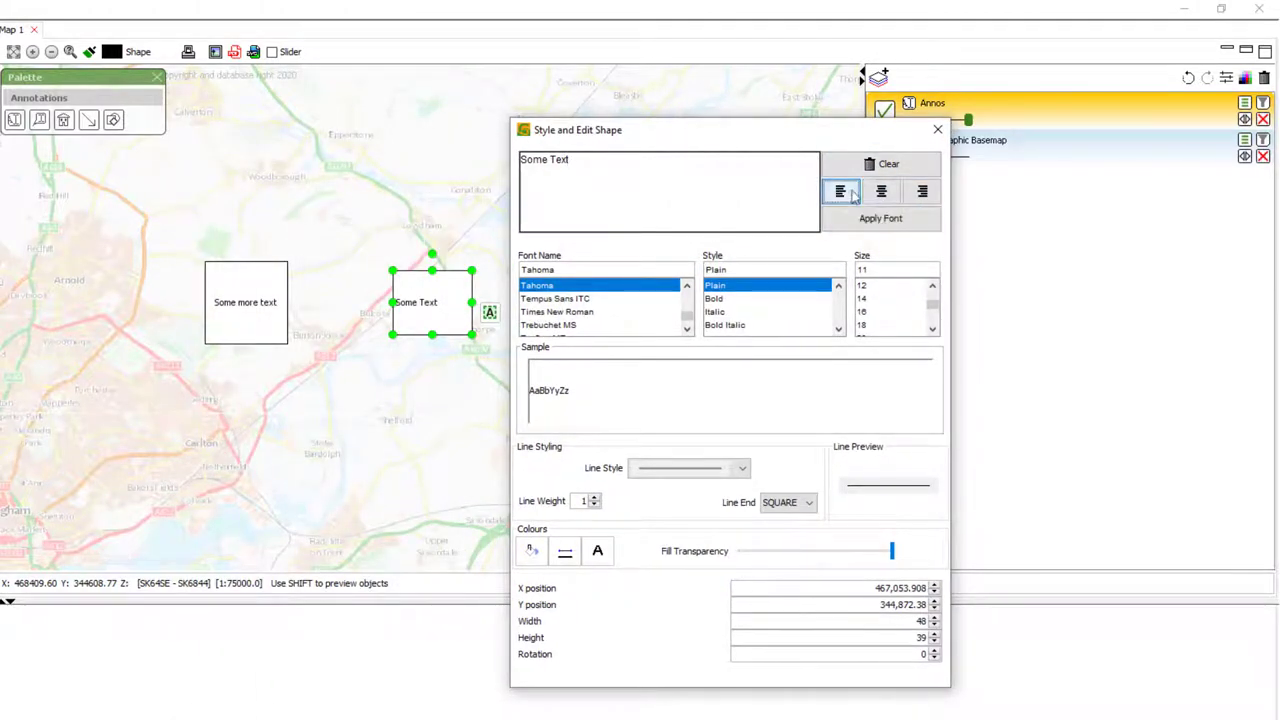
{"action": "left_click", "coordinate": [922, 192]}
{"action": "left_click", "coordinate": [881, 193]}
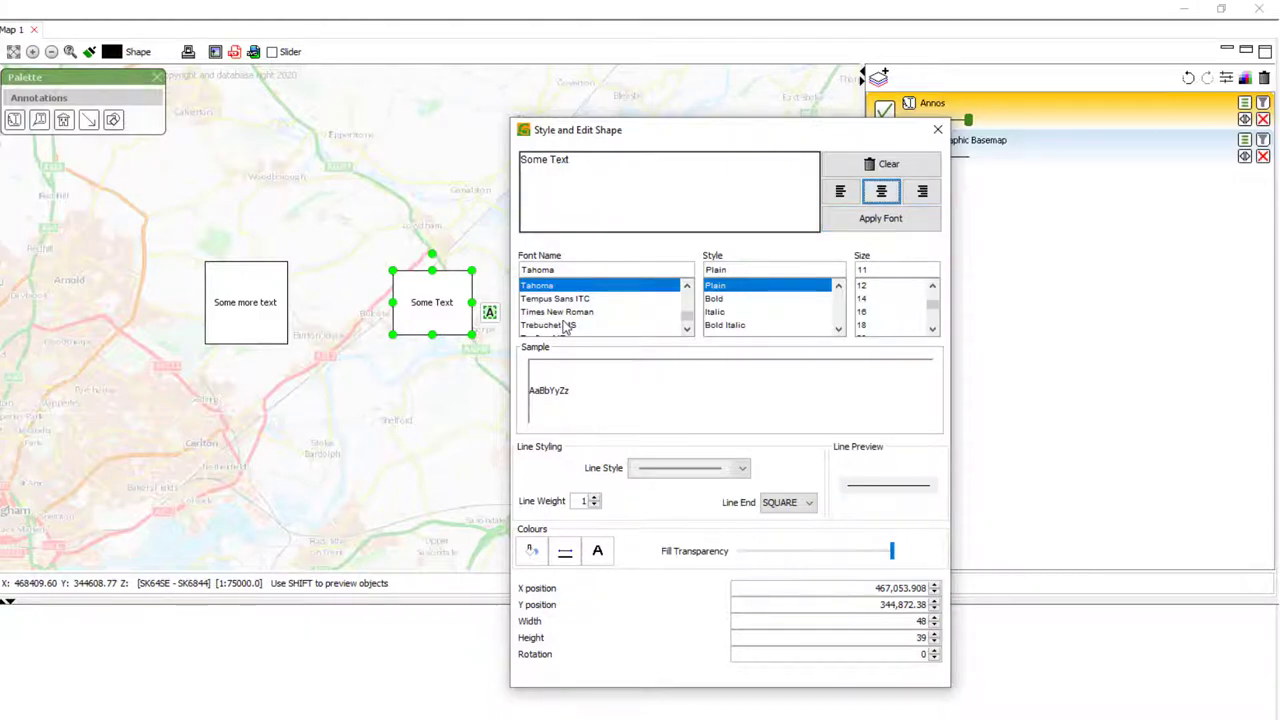
- Apply italic Yu Gothic at size 16 to the 'Some Text' label
{"action": "scroll", "coordinate": [568, 322], "scroll_direction": "down", "scroll_amount": 5}
{"action": "left_click", "coordinate": [593, 313]}
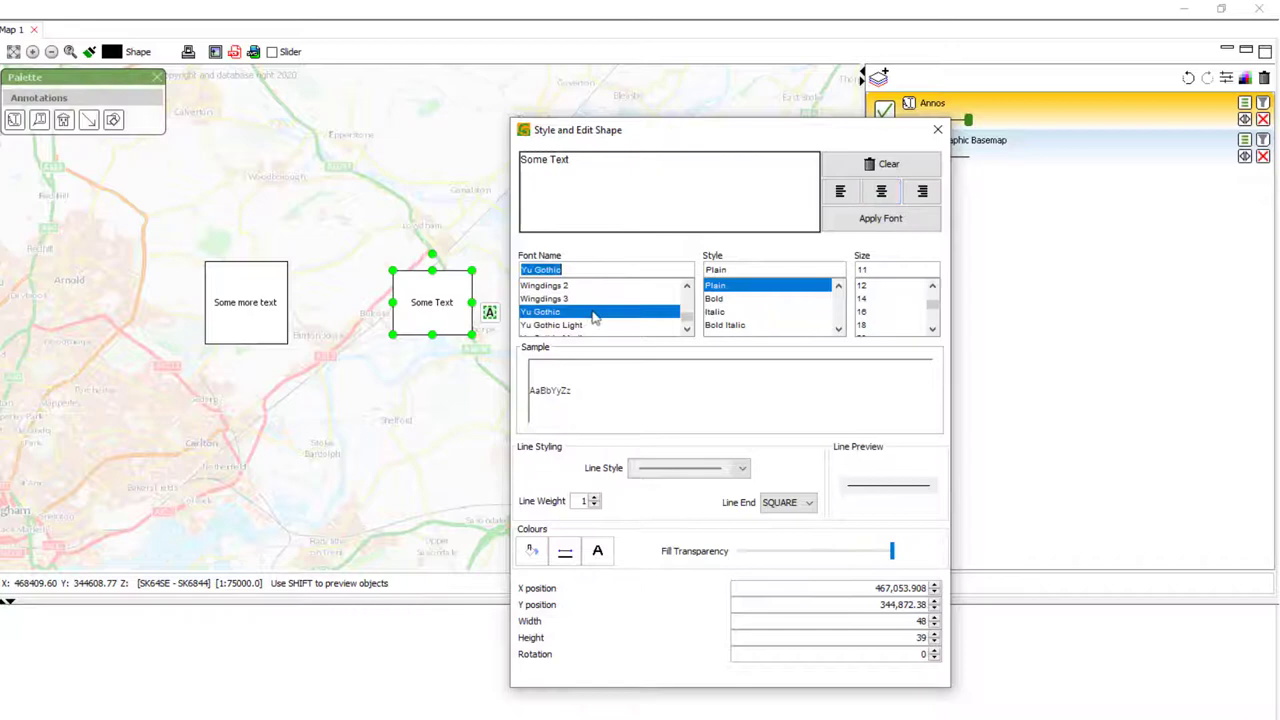
{"action": "left_click", "coordinate": [765, 313]}
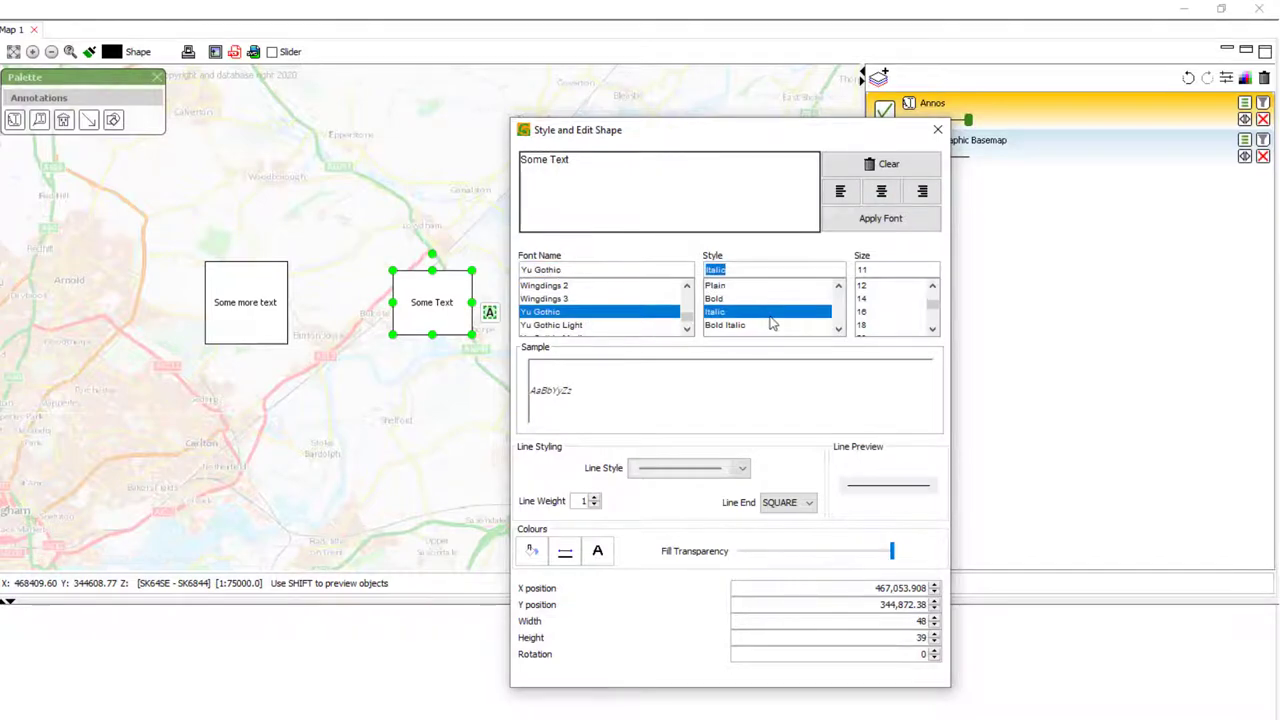
{"action": "left_click", "coordinate": [889, 313]}
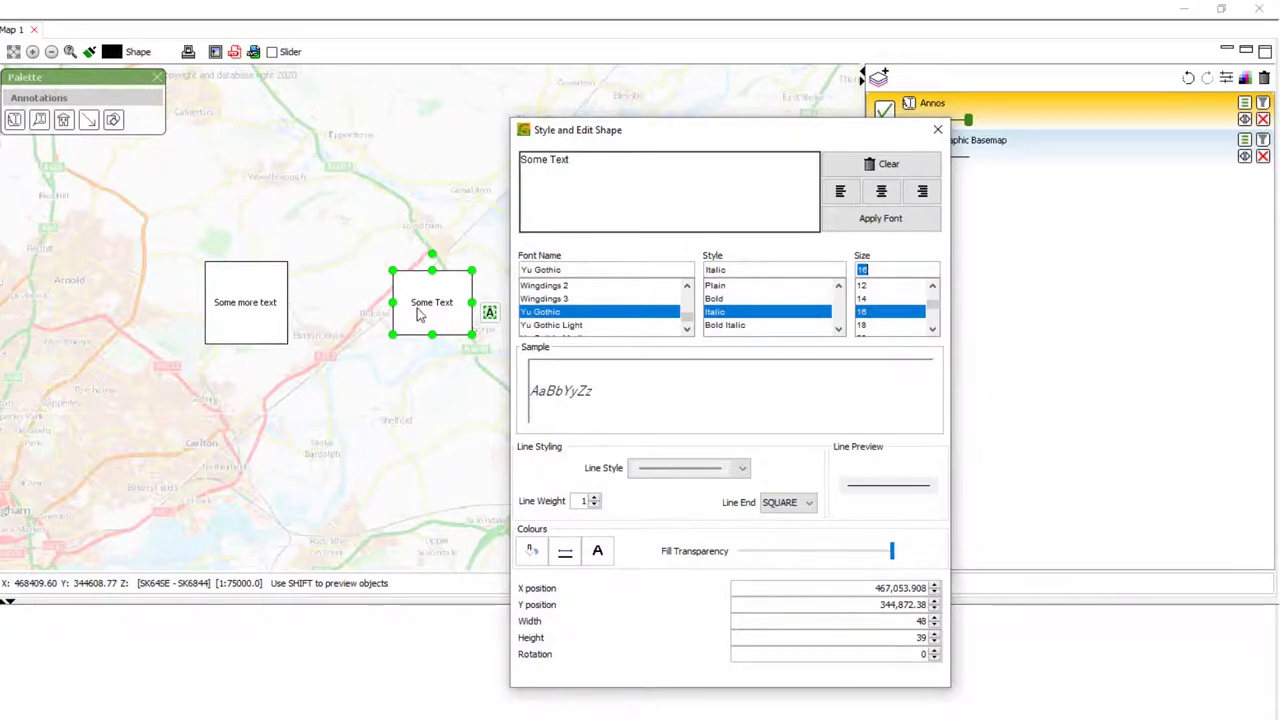
{"action": "left_click", "coordinate": [882, 222]}
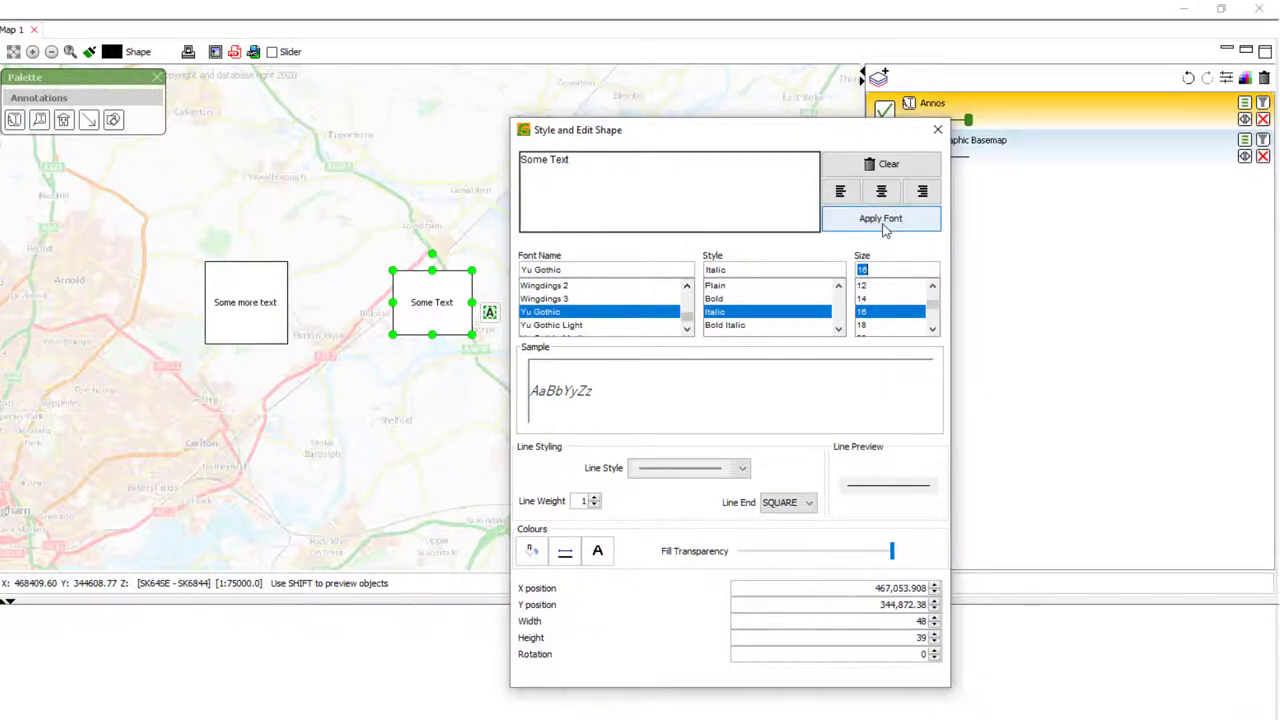
{"action": "left_click", "coordinate": [884, 227]}
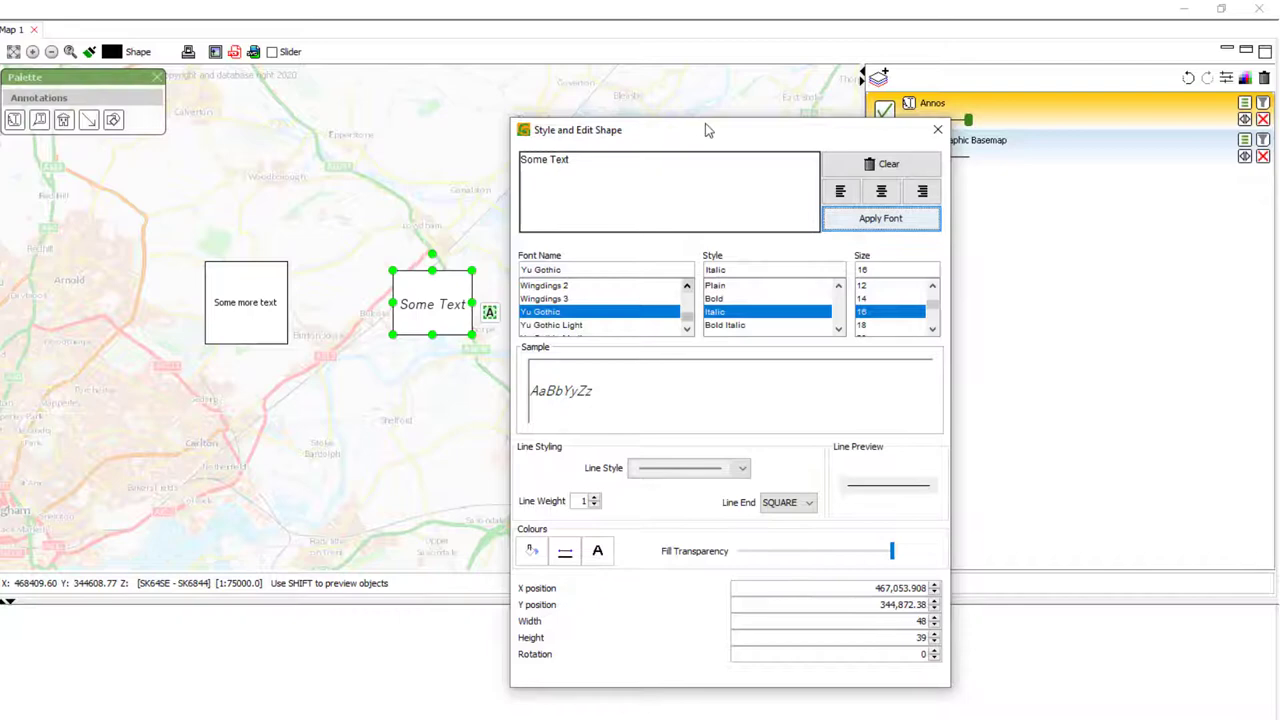
- Append 'and then we can add more', then trim the text to 'Some Text and then we'
{"action": "triple_click", "coordinate": [638, 175]}
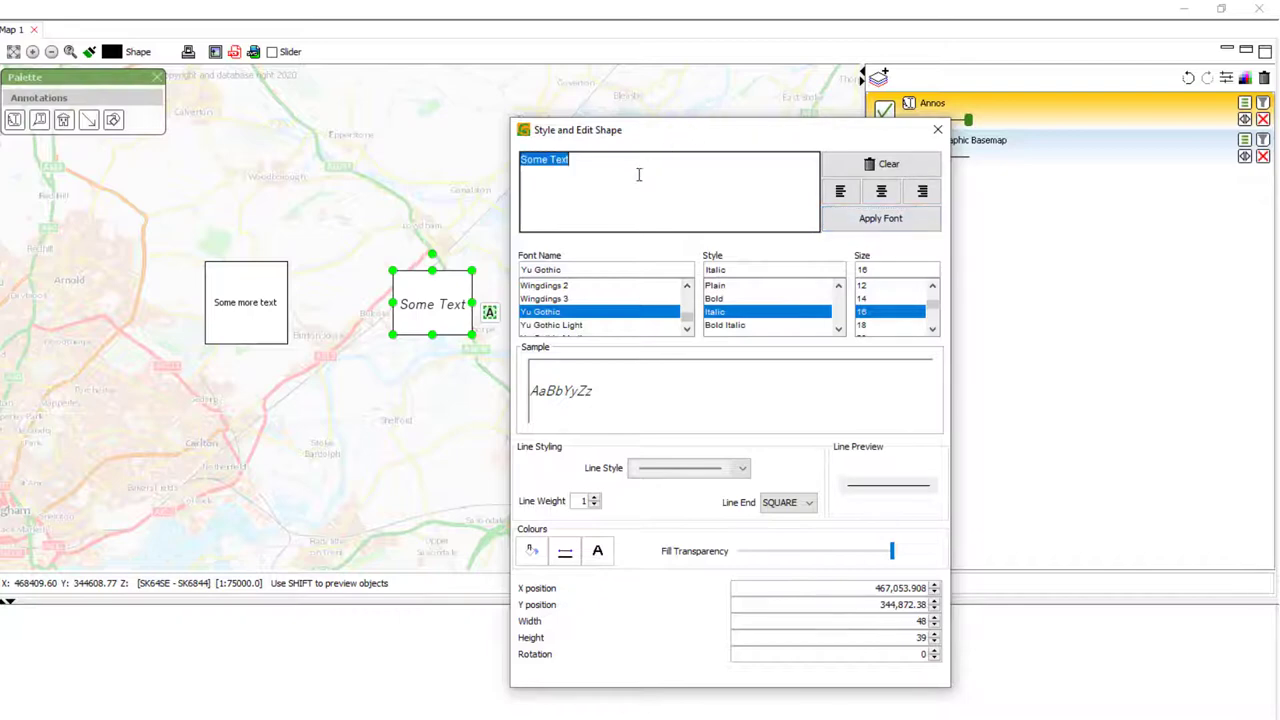
{"action": "double_click", "coordinate": [638, 175]}
{"action": "triple_click", "coordinate": [639, 174]}
{"action": "left_click", "coordinate": [640, 173]}
{"action": "type", "text": "and then "}
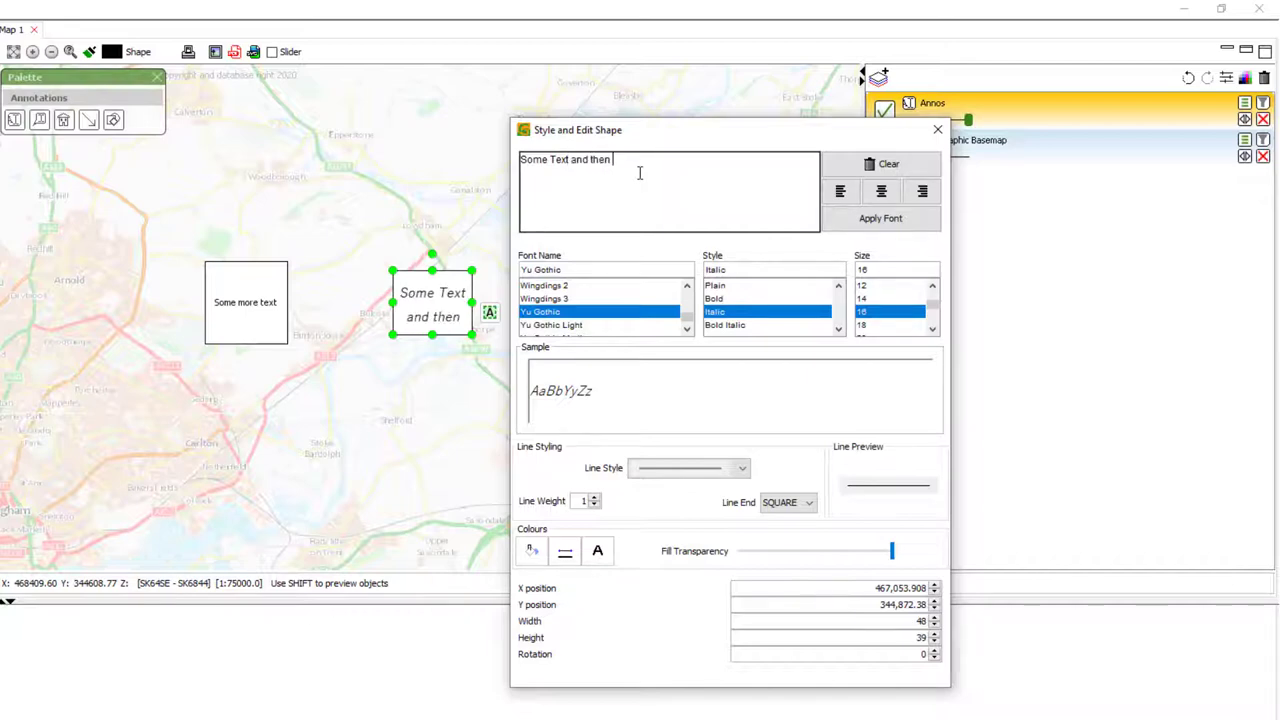
{"action": "type", "text": "we can add "}
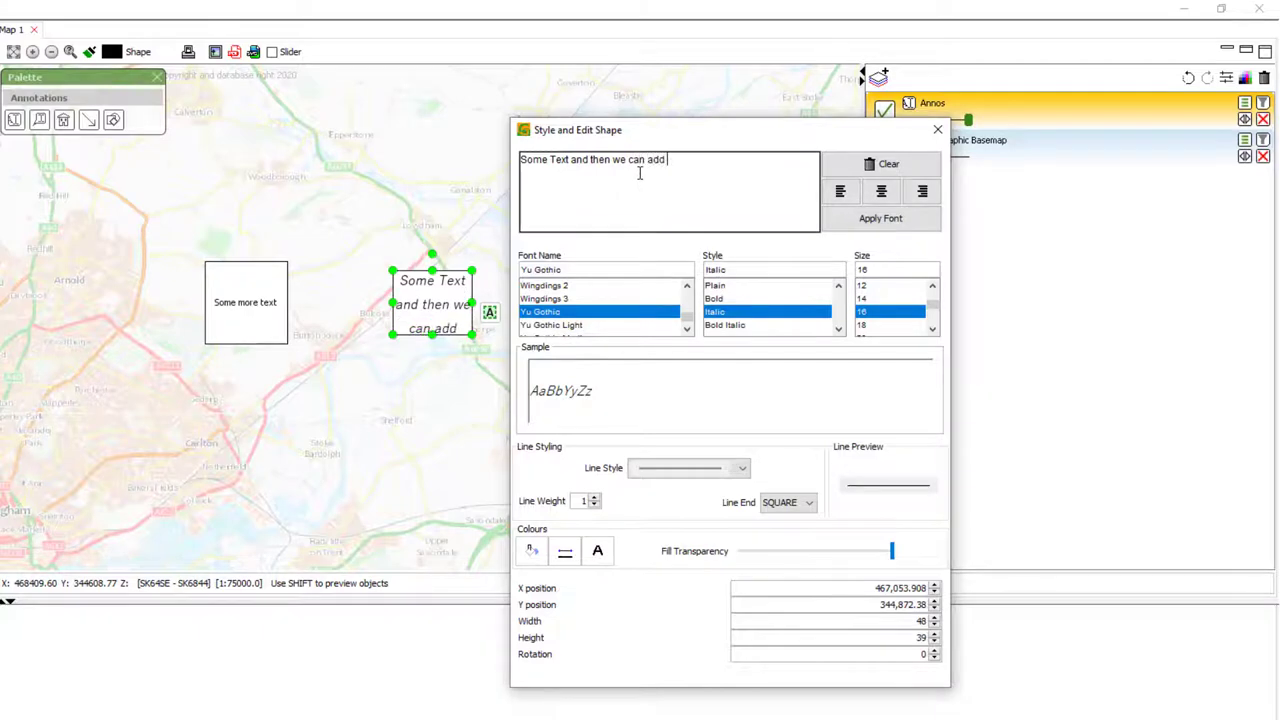
{"action": "type", "text": "more"}
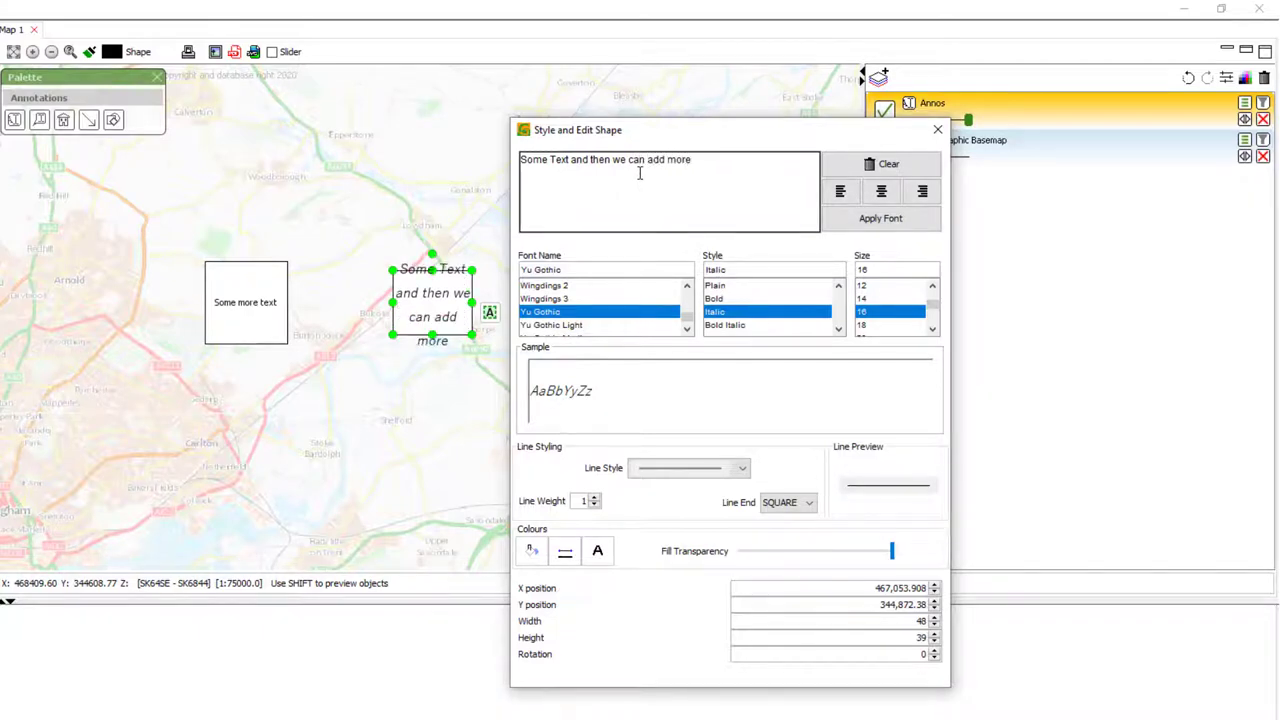
{"action": "key", "text": "BackSpace"}
{"action": "key", "text": "BackSpace"}
{"action": "key", "text": "BackSpace"}
{"action": "key", "text": "BackSpace"}
{"action": "key", "text": "BackSpace"}
{"action": "key", "text": "BackSpace"}
{"action": "key", "text": "BackSpace"}
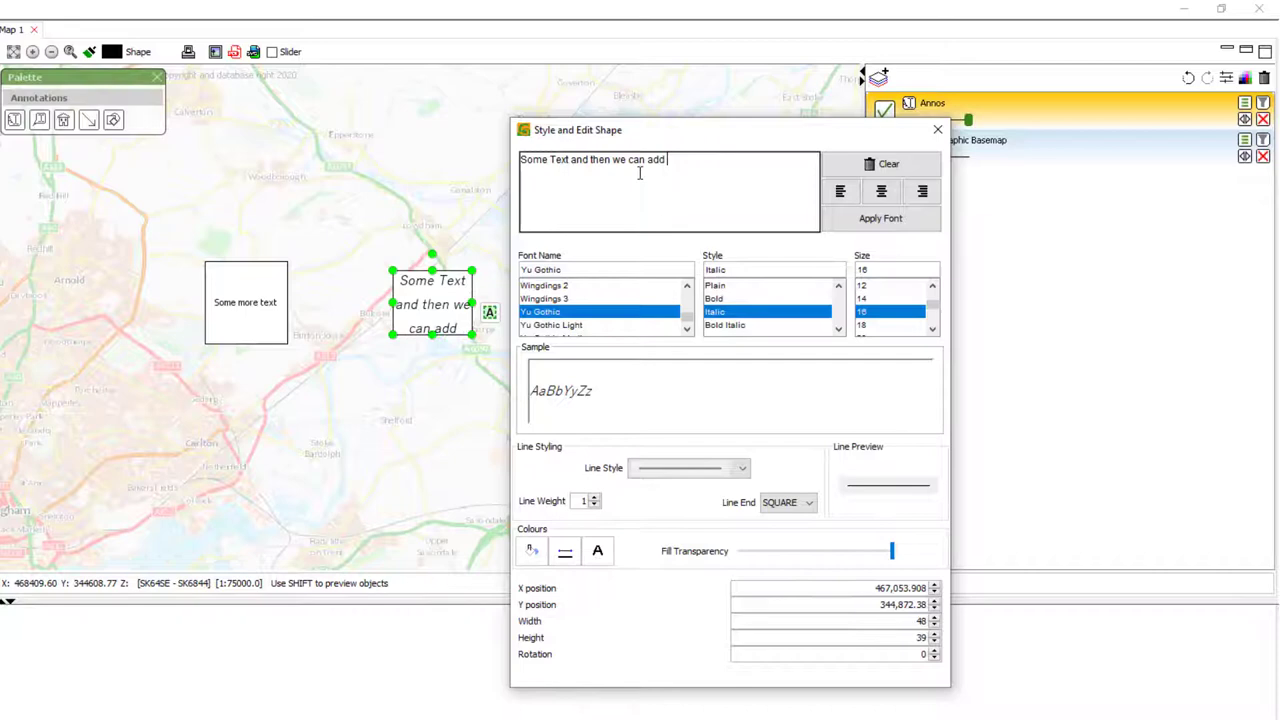
{"action": "key", "text": "BackSpace"}
{"action": "key", "text": "BackSpace"}
{"action": "key", "text": "BackSpace"}
{"action": "key", "text": "BackSpace"}
{"action": "key", "text": "BackSpace"}
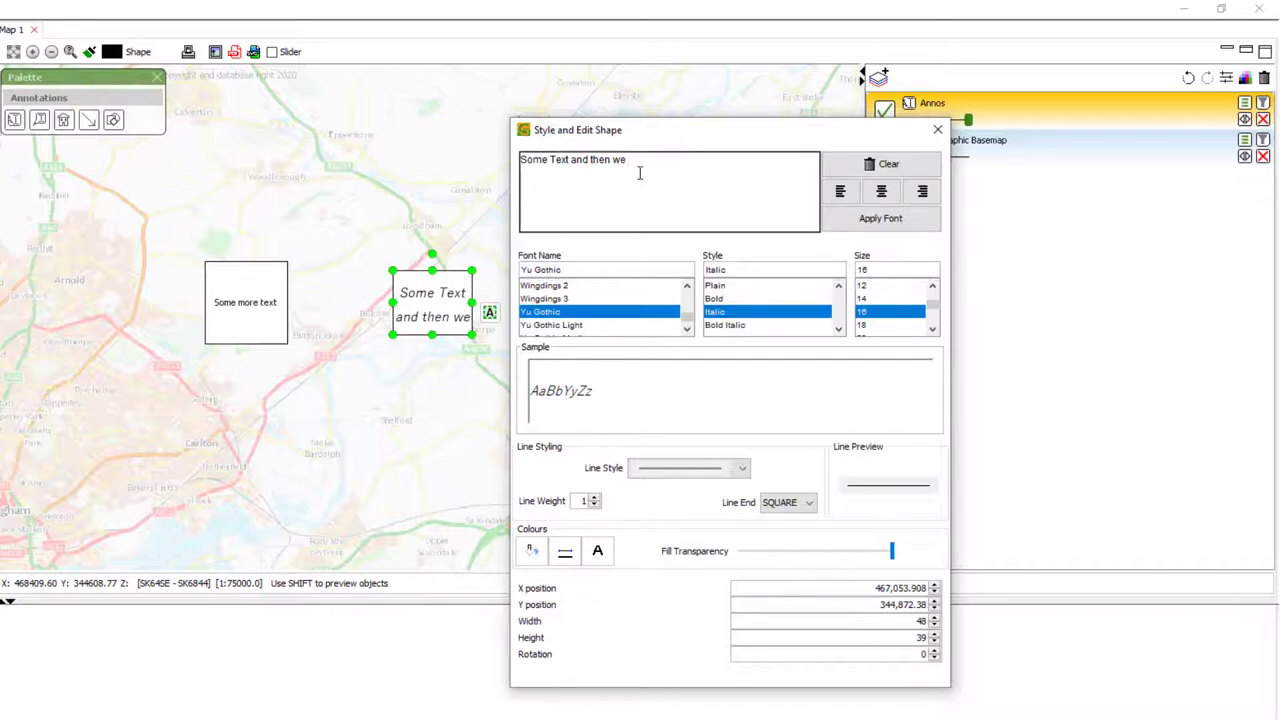
{"action": "key", "text": "BackSpace"}
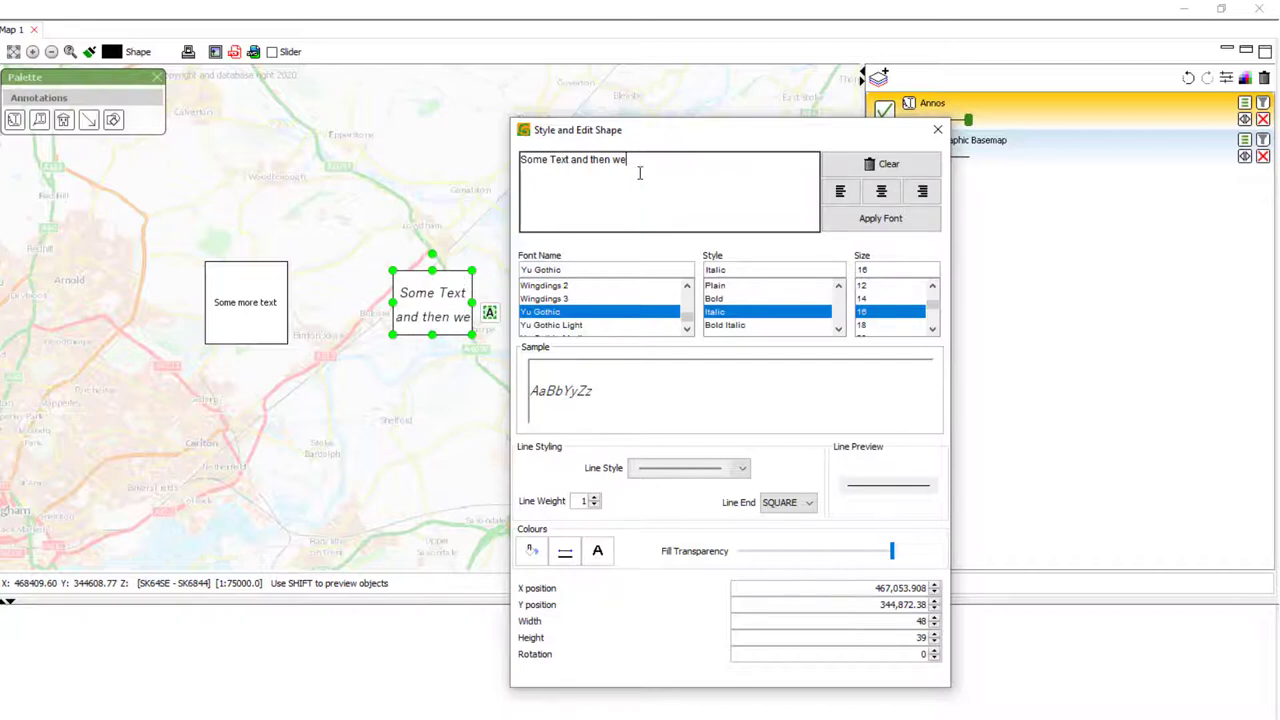
- Give the box a dash-dot outline and try heavier line weights
{"action": "left_click", "coordinate": [733, 478]}
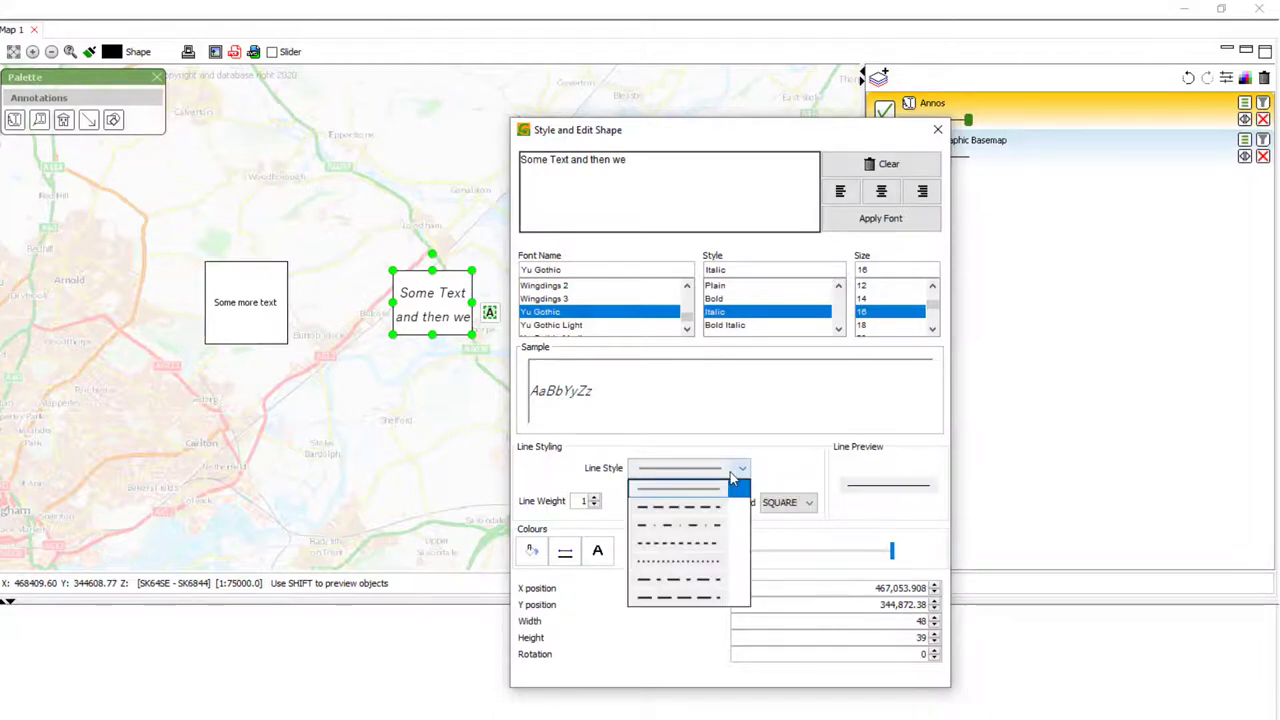
{"action": "left_click", "coordinate": [728, 581]}
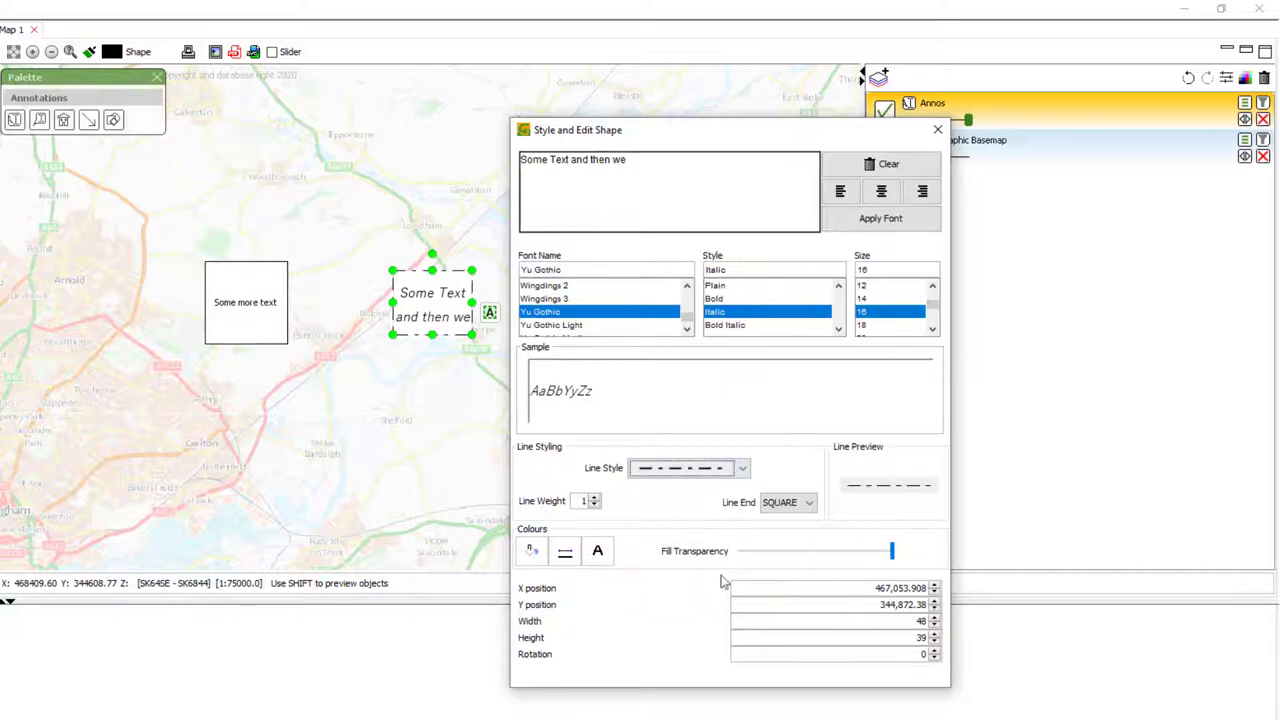
{"action": "left_click", "coordinate": [471, 341]}
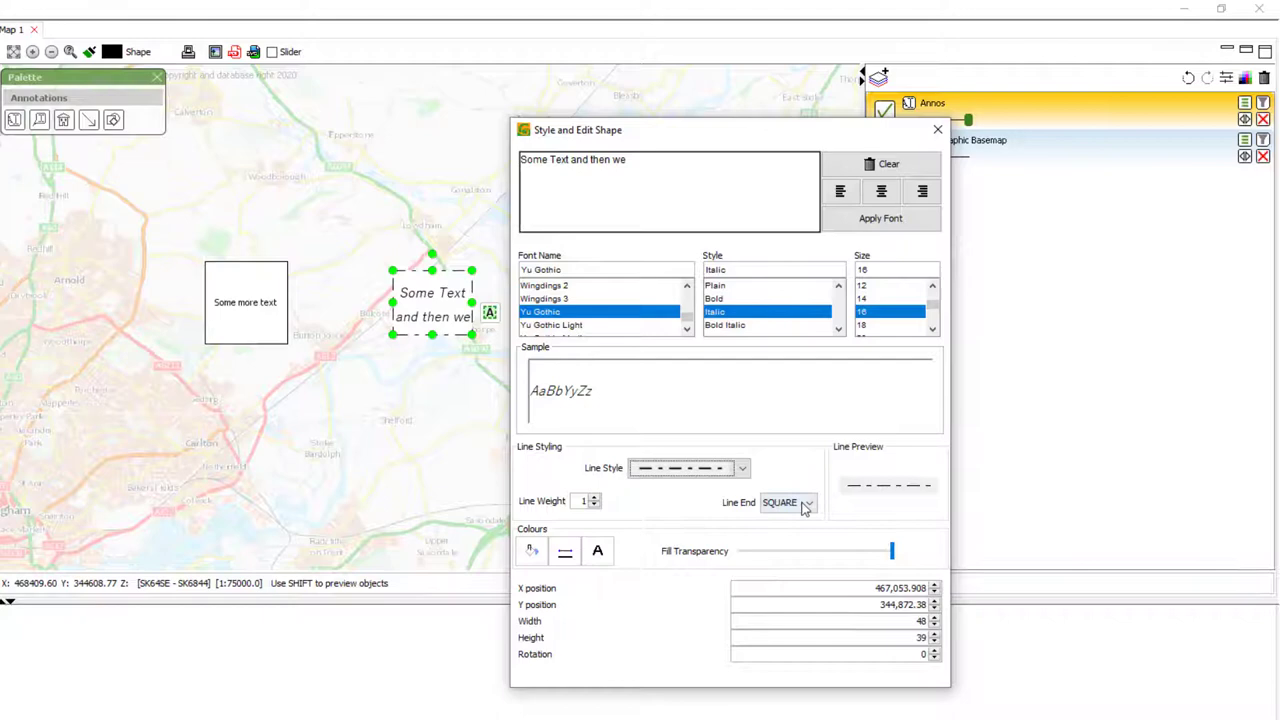
{"action": "left_click", "coordinate": [594, 498]}
{"action": "left_click", "coordinate": [594, 498]}
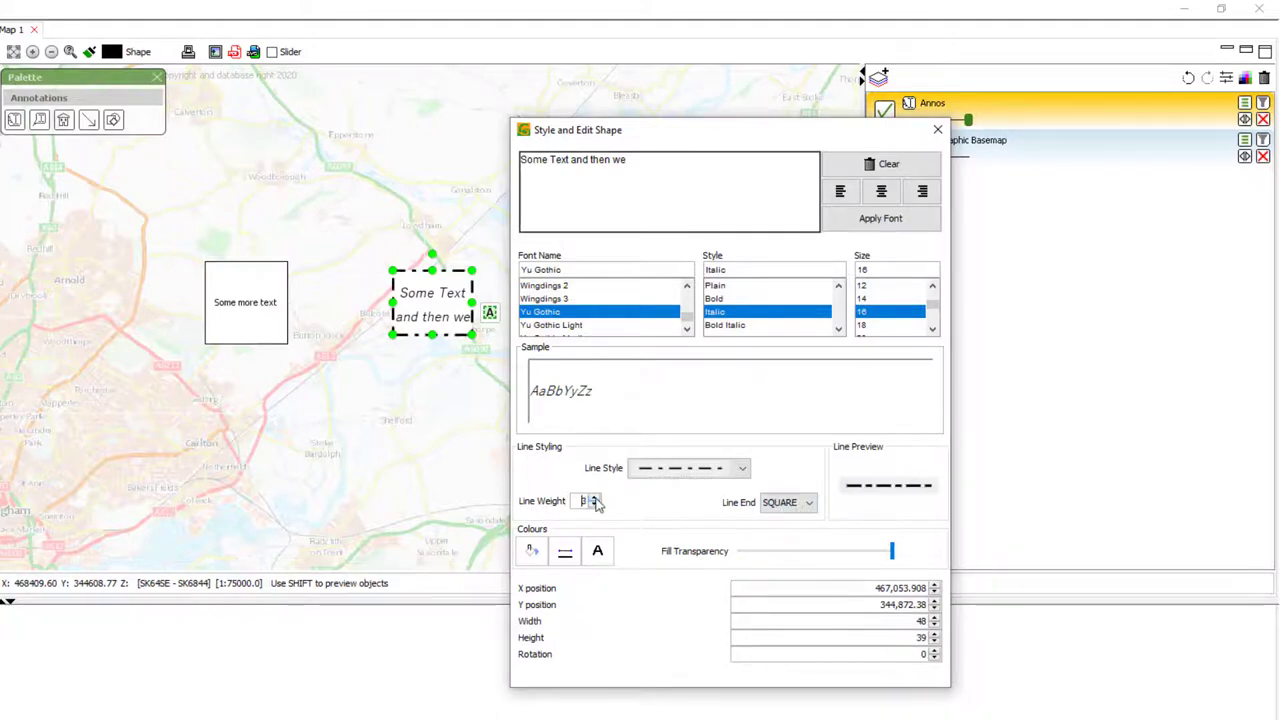
{"action": "left_click", "coordinate": [594, 498]}
{"action": "left_click", "coordinate": [594, 498]}
{"action": "left_click", "coordinate": [594, 498]}
{"action": "left_click", "coordinate": [594, 498]}
{"action": "left_click", "coordinate": [594, 506]}
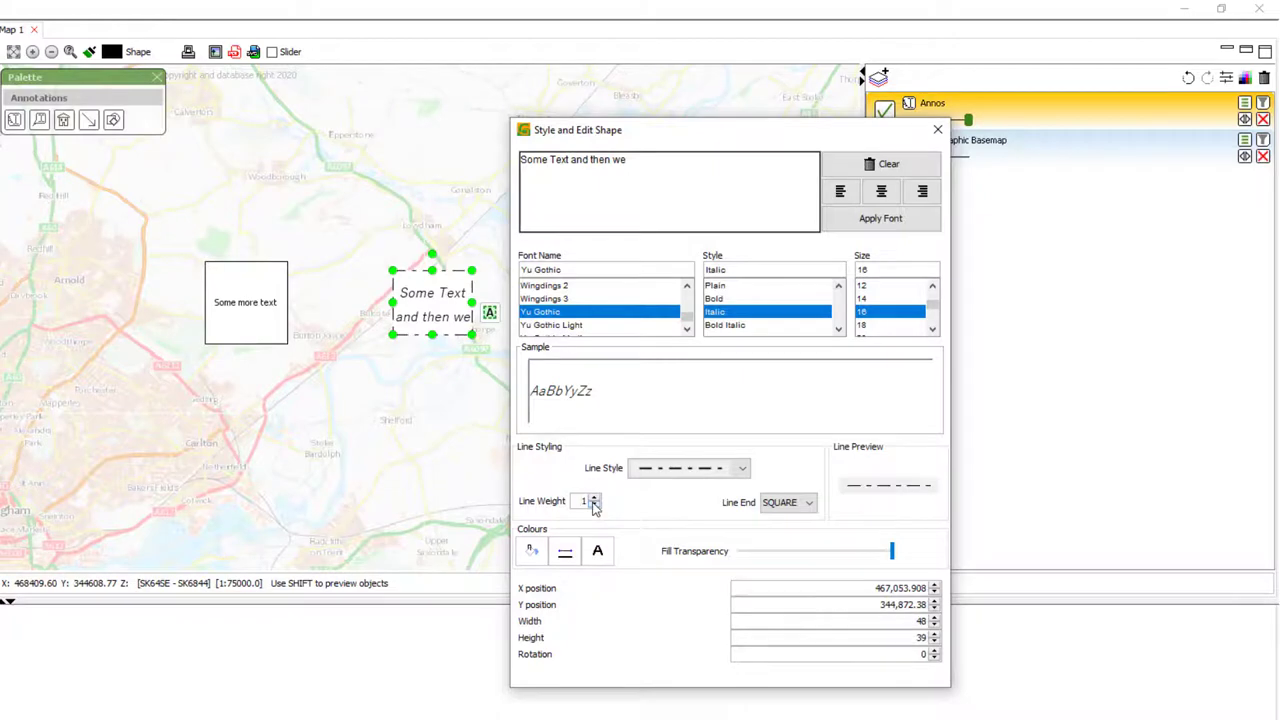
- Set the outline weight to 7 with flat dash ends
{"action": "left_click", "coordinate": [786, 506]}
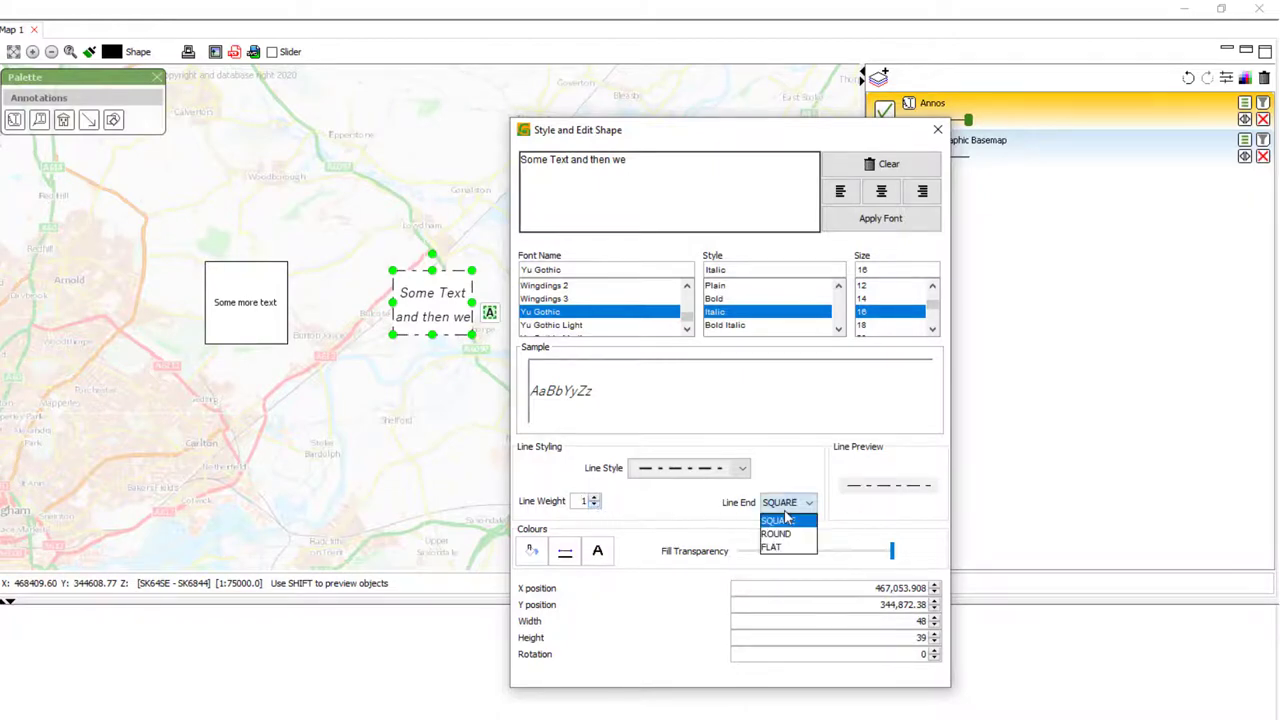
{"action": "left_click", "coordinate": [788, 534]}
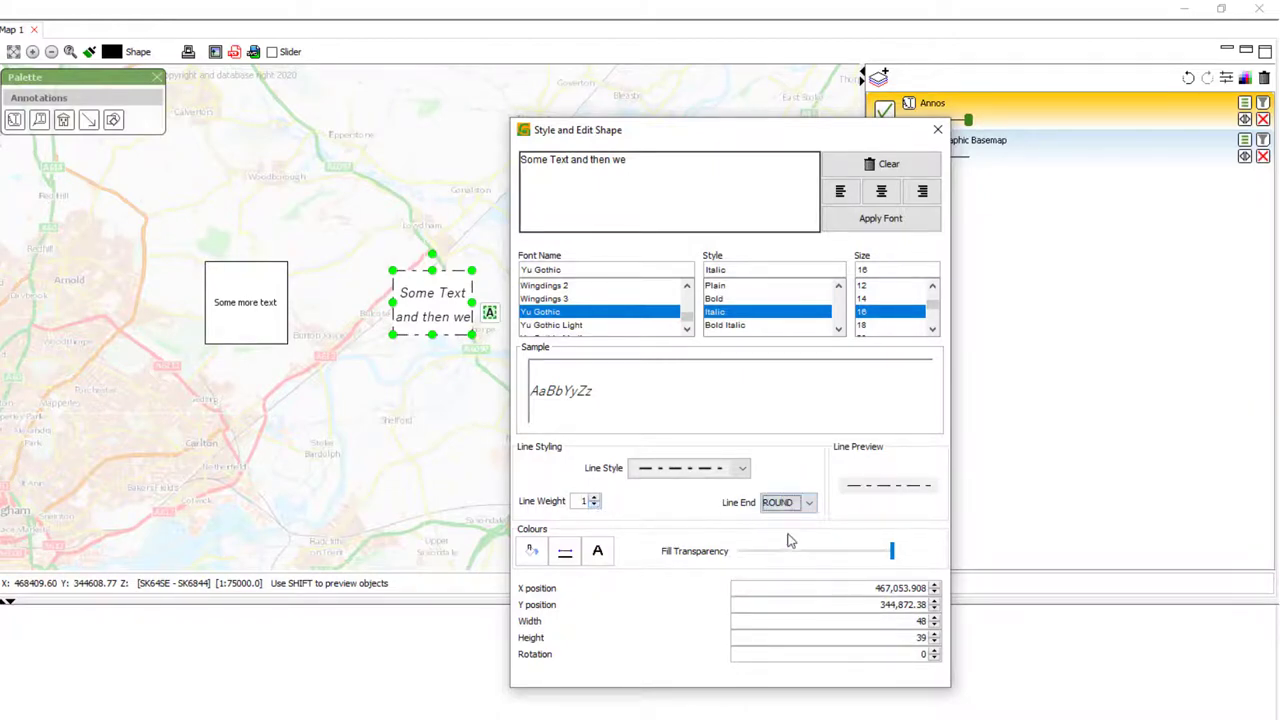
{"action": "left_click", "coordinate": [595, 497]}
{"action": "left_click", "coordinate": [595, 497]}
{"action": "left_click", "coordinate": [596, 497]}
{"action": "left_click", "coordinate": [596, 497]}
{"action": "left_click", "coordinate": [596, 497]}
{"action": "left_click", "coordinate": [596, 497]}
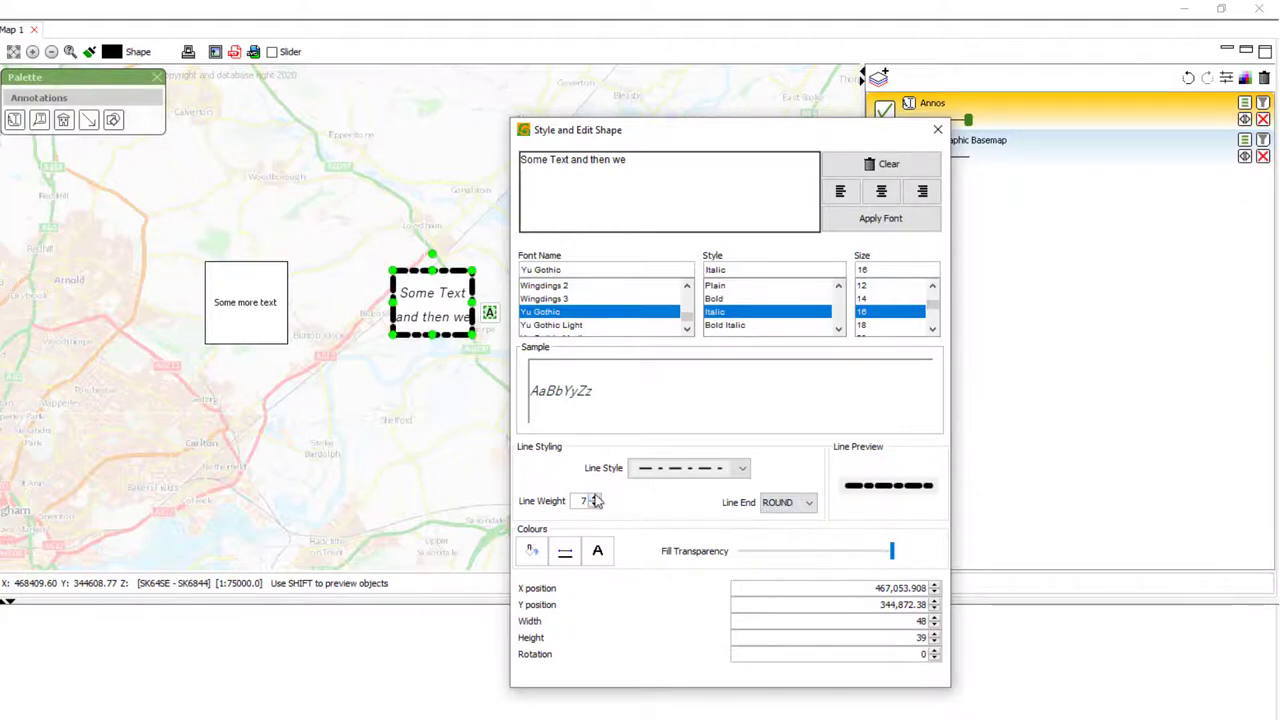
{"action": "left_click", "coordinate": [780, 503]}
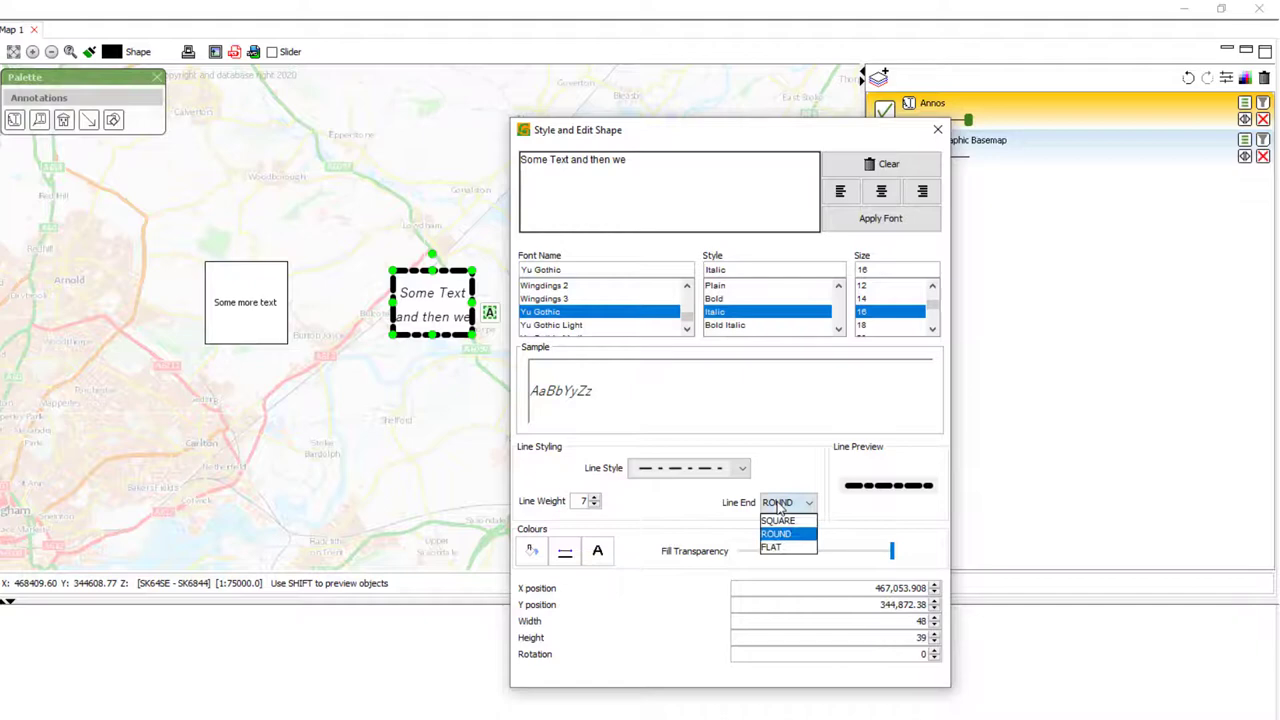
{"action": "left_click", "coordinate": [779, 520]}
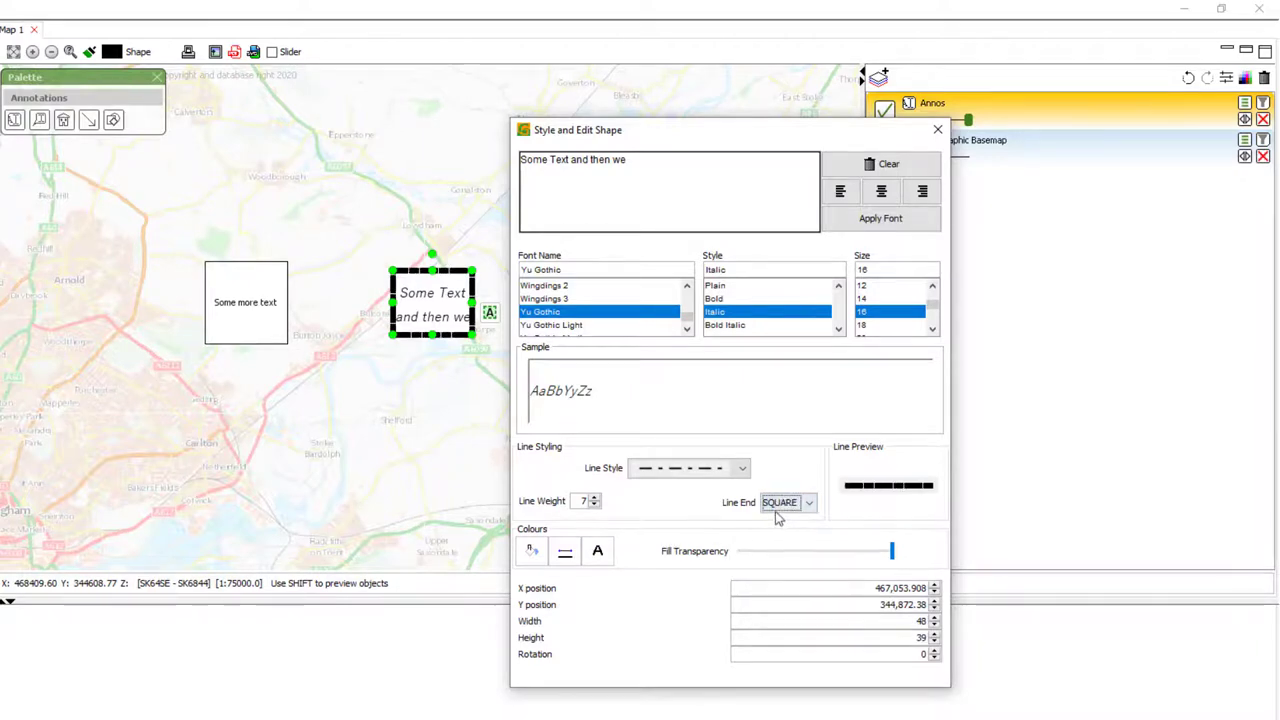
{"action": "left_click", "coordinate": [782, 504]}
{"action": "left_click", "coordinate": [775, 547]}
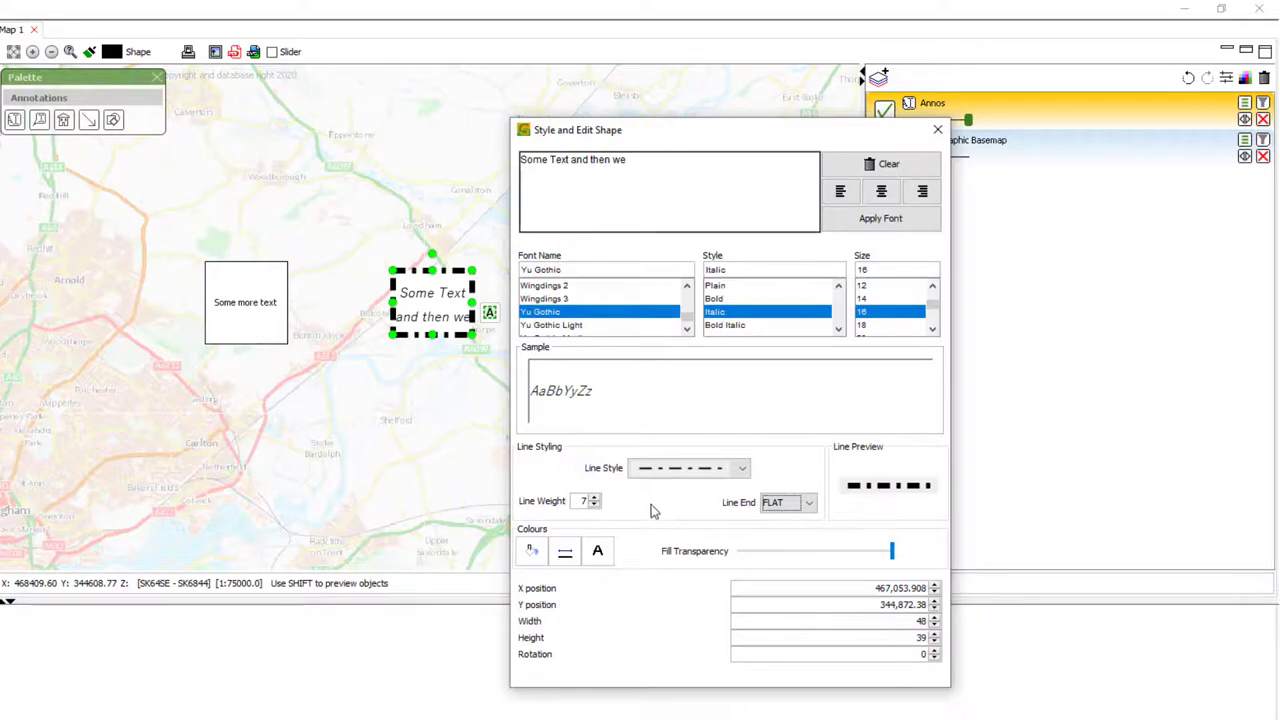
- Fill the text box cyan and set its outline to No Line
{"action": "left_click", "coordinate": [531, 554]}
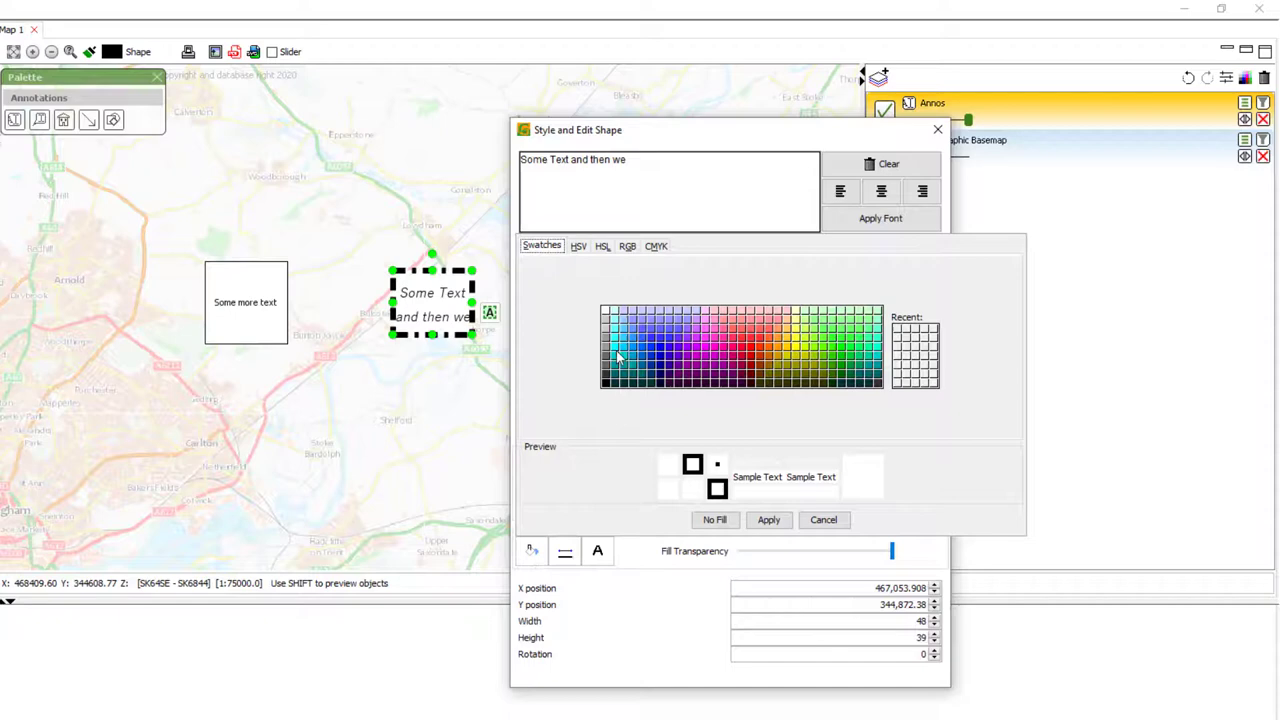
{"action": "left_click", "coordinate": [615, 347]}
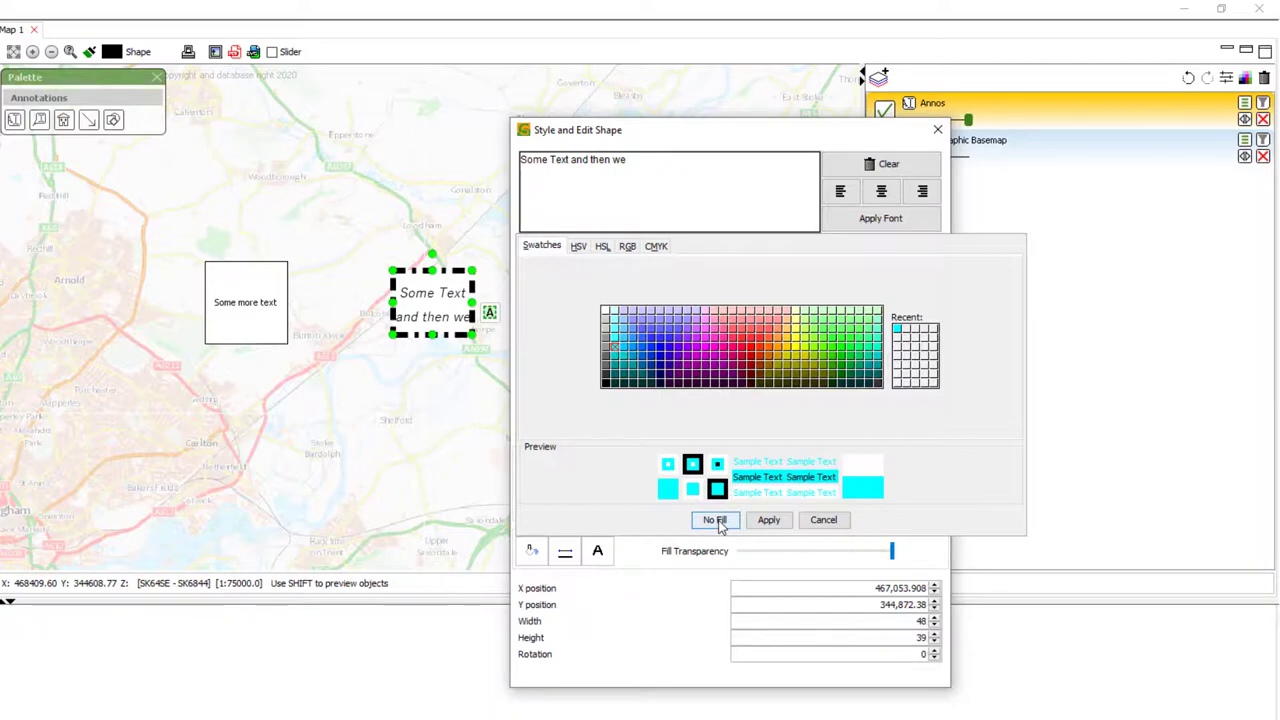
{"action": "left_click", "coordinate": [768, 520]}
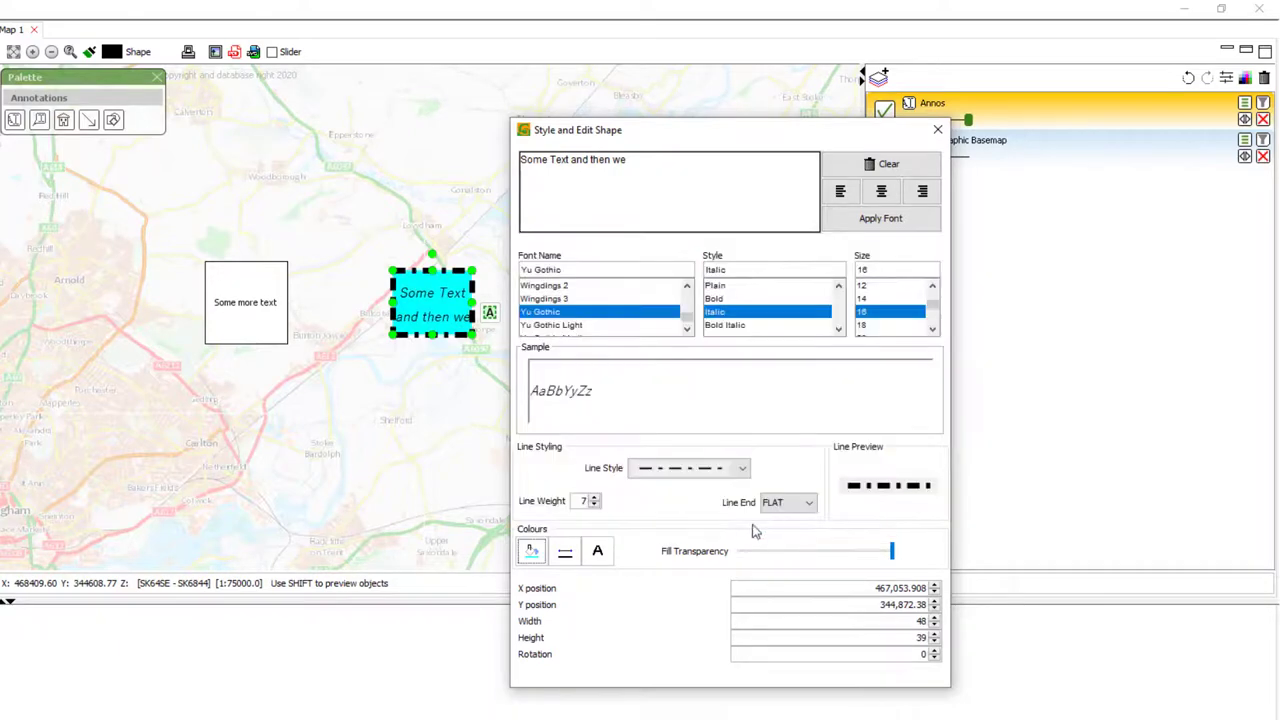
{"action": "left_click", "coordinate": [564, 556]}
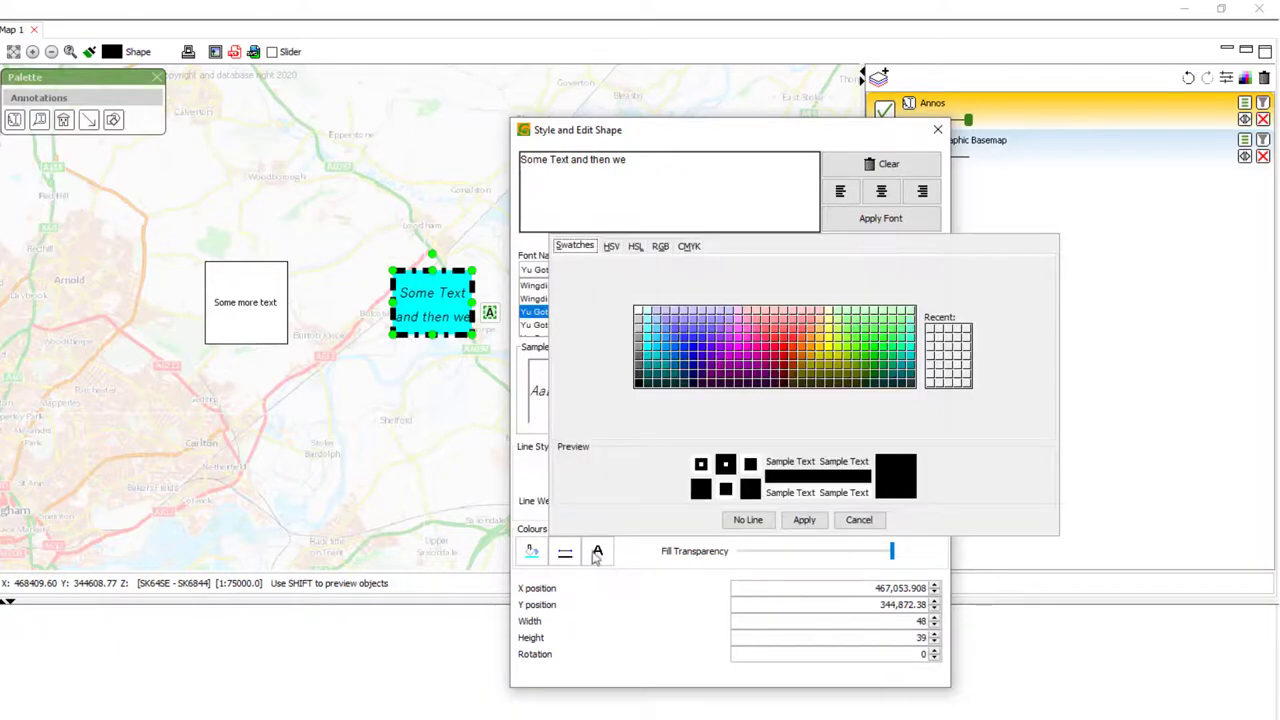
{"action": "left_click", "coordinate": [747, 520]}
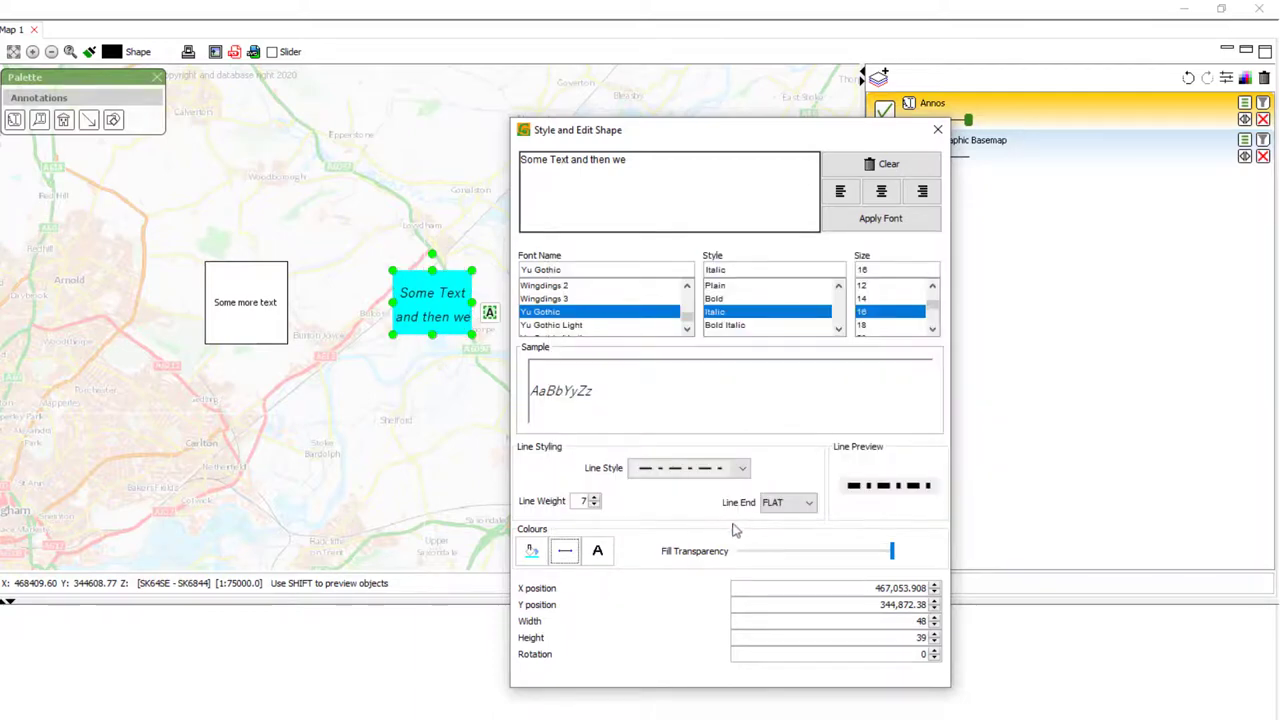
- Colour the label text dark blue
{"action": "left_click", "coordinate": [598, 553]}
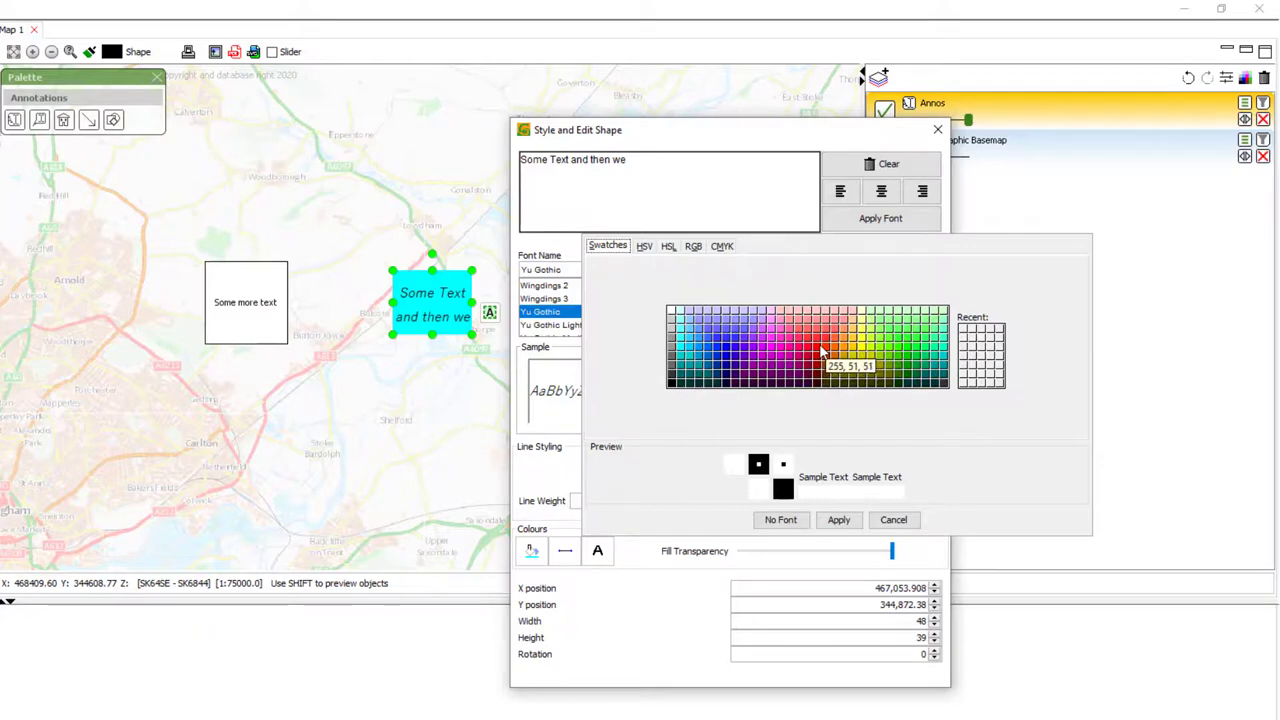
{"action": "left_click", "coordinate": [745, 357]}
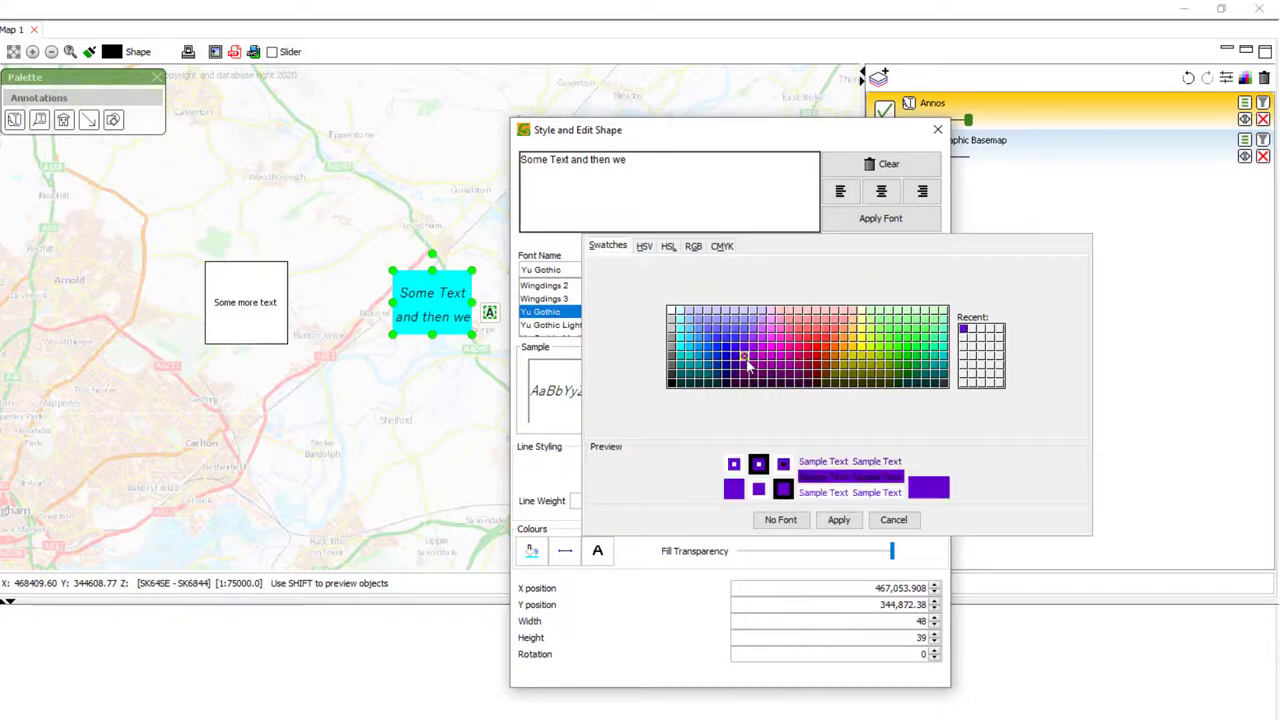
{"action": "left_click", "coordinate": [727, 364]}
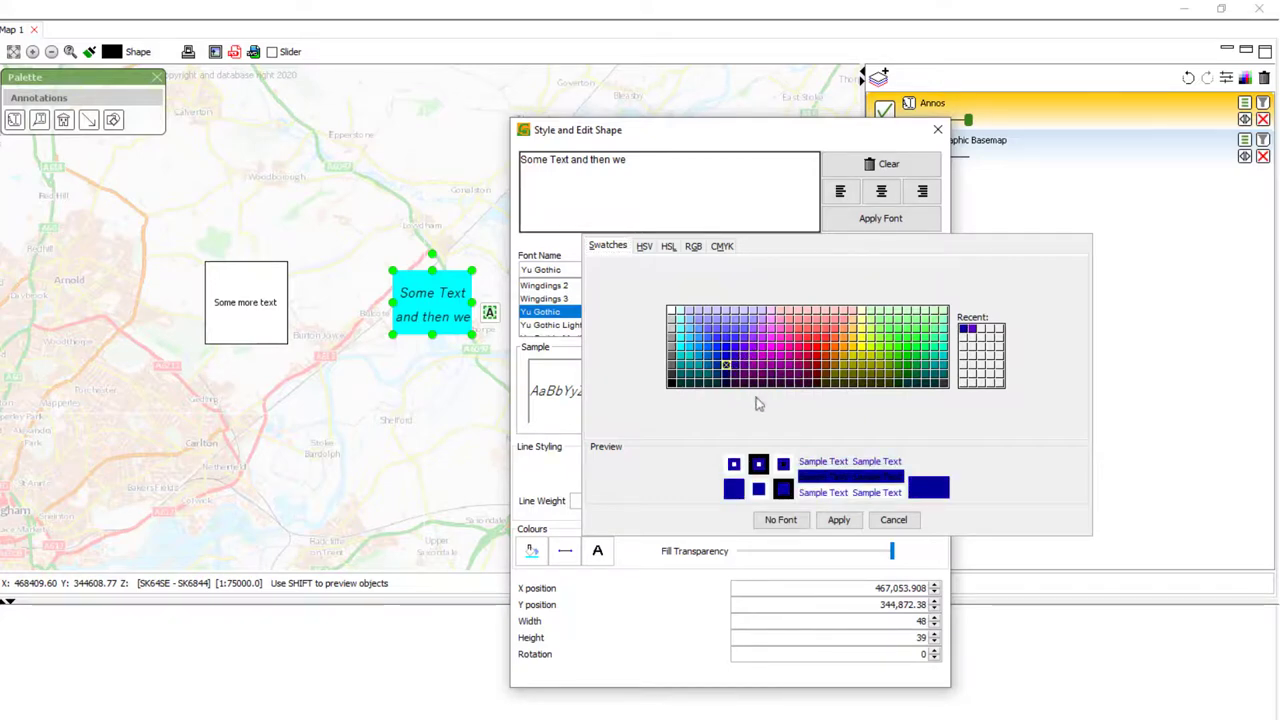
{"action": "left_click", "coordinate": [839, 519]}
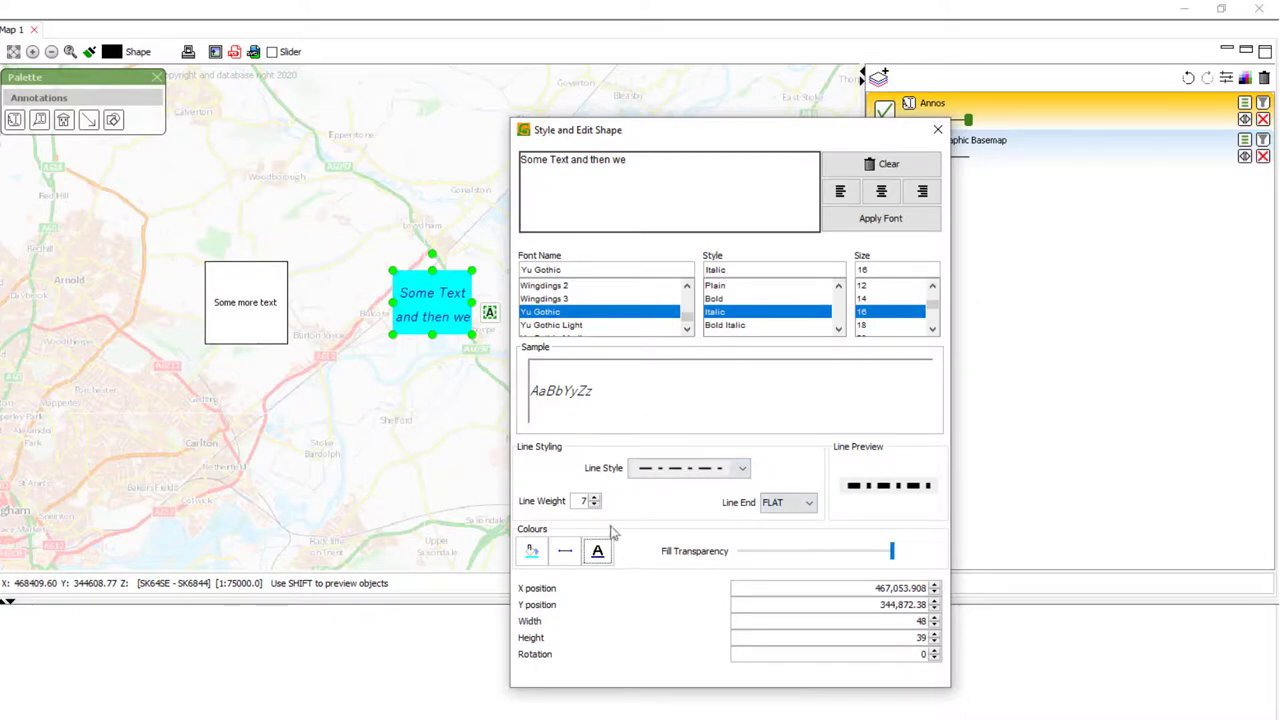
{"action": "left_click", "coordinate": [893, 555]}
{"action": "mouse_move", "coordinate": [893, 558]}
{"action": "left_mouse_down"}
{"action": "mouse_move", "coordinate": [794, 560]}
{"action": "mouse_move", "coordinate": [909, 563]}
{"action": "left_mouse_up"}
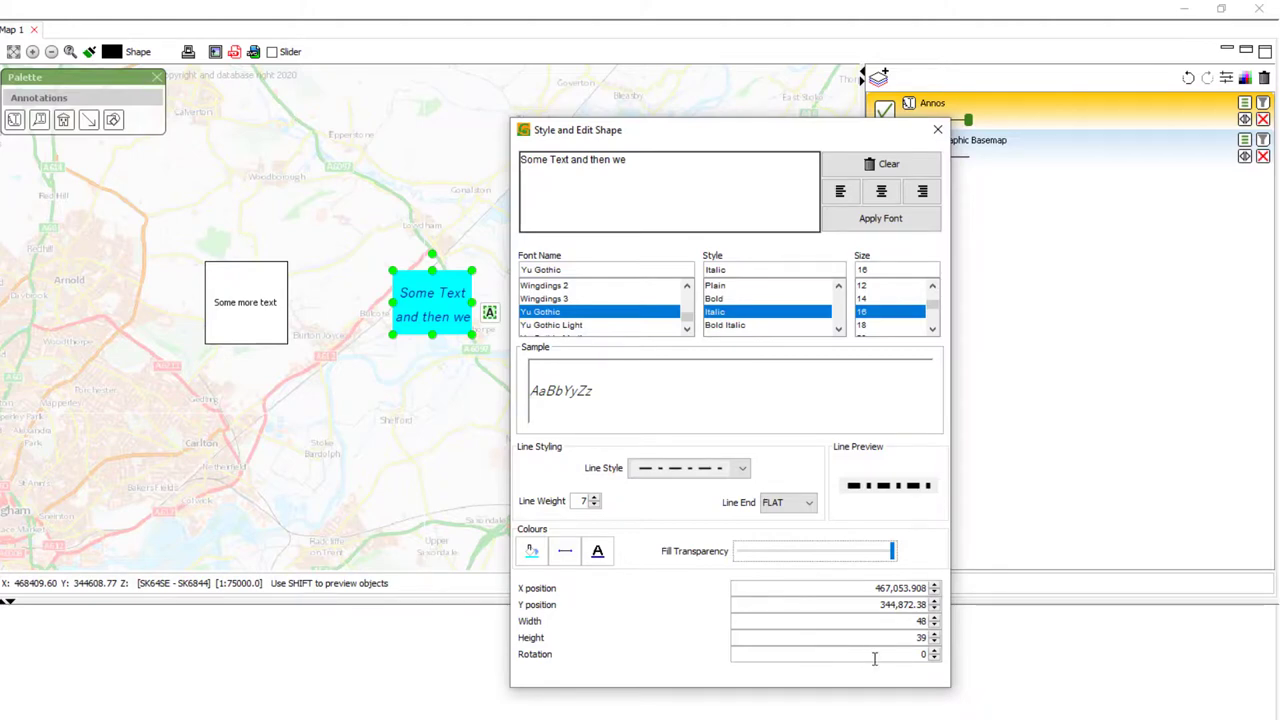
{"action": "double_click", "coordinate": [925, 656]}
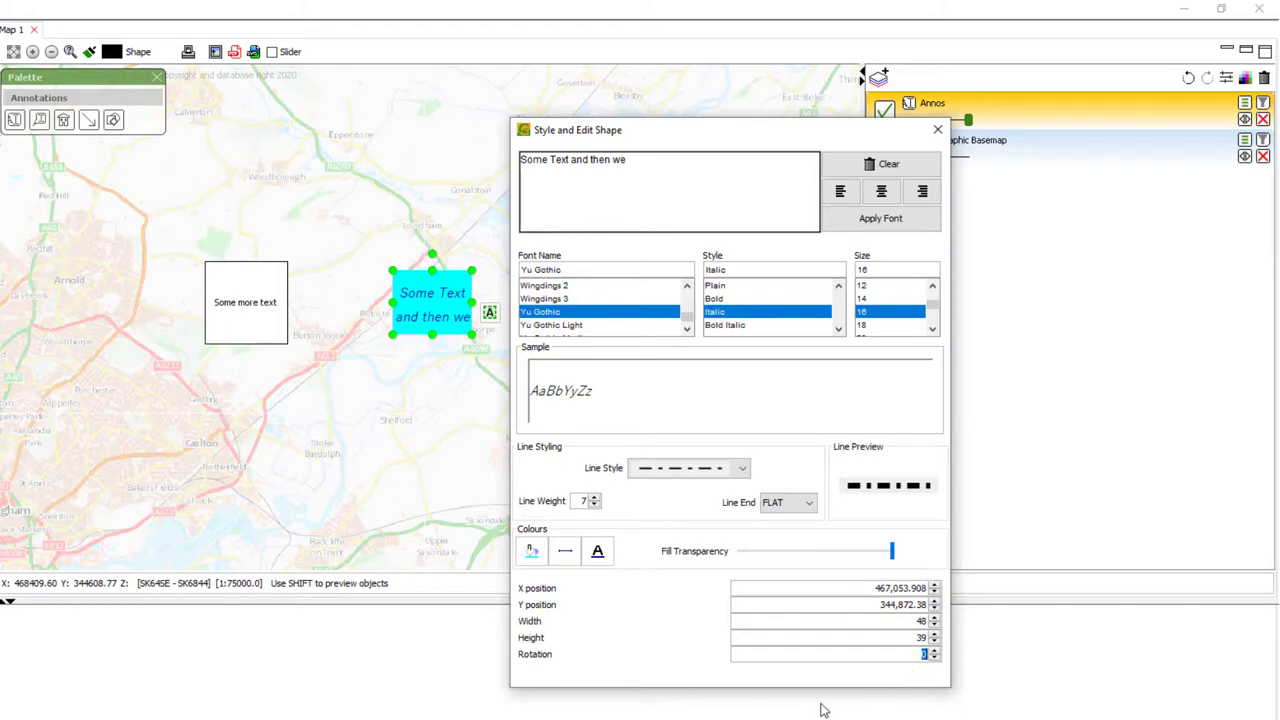
{"action": "type", "text": "9"}
{"action": "key", "text": "Return"}
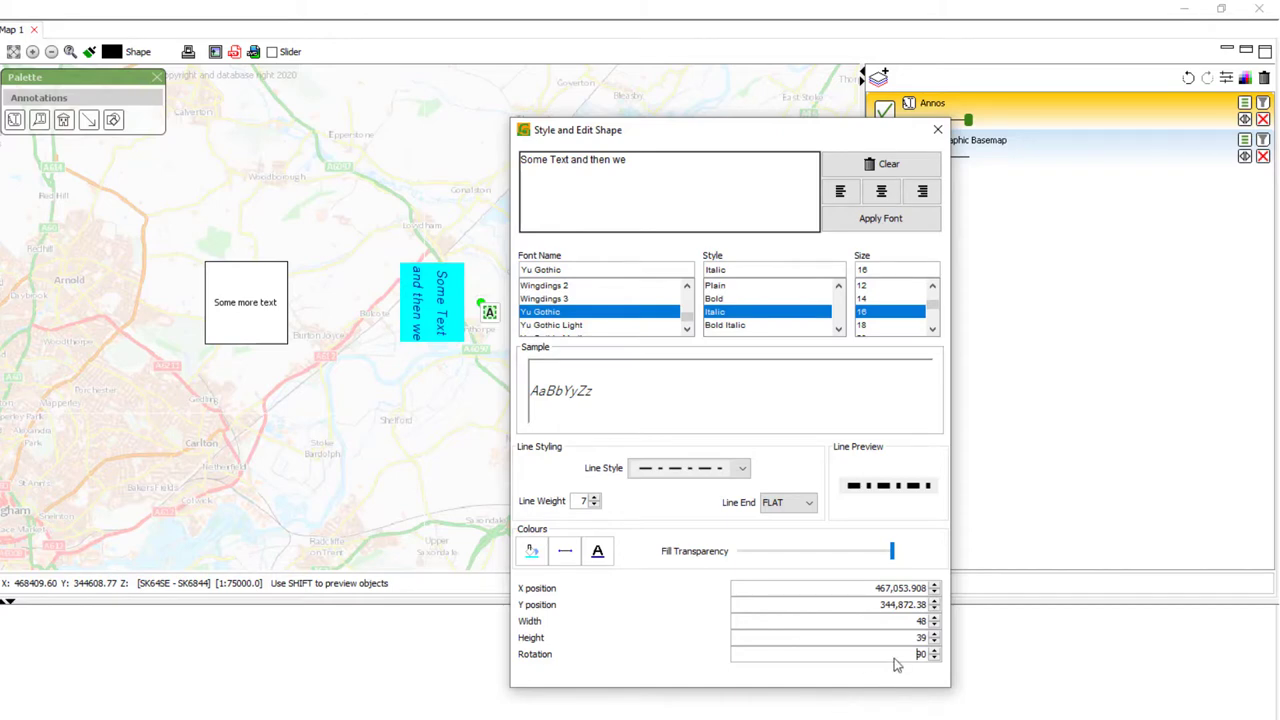
{"action": "left_click_drag", "start_coordinate": [895, 657], "coordinate": [938, 656]}
{"action": "type", "text": "270"}
{"action": "key", "text": "Return"}
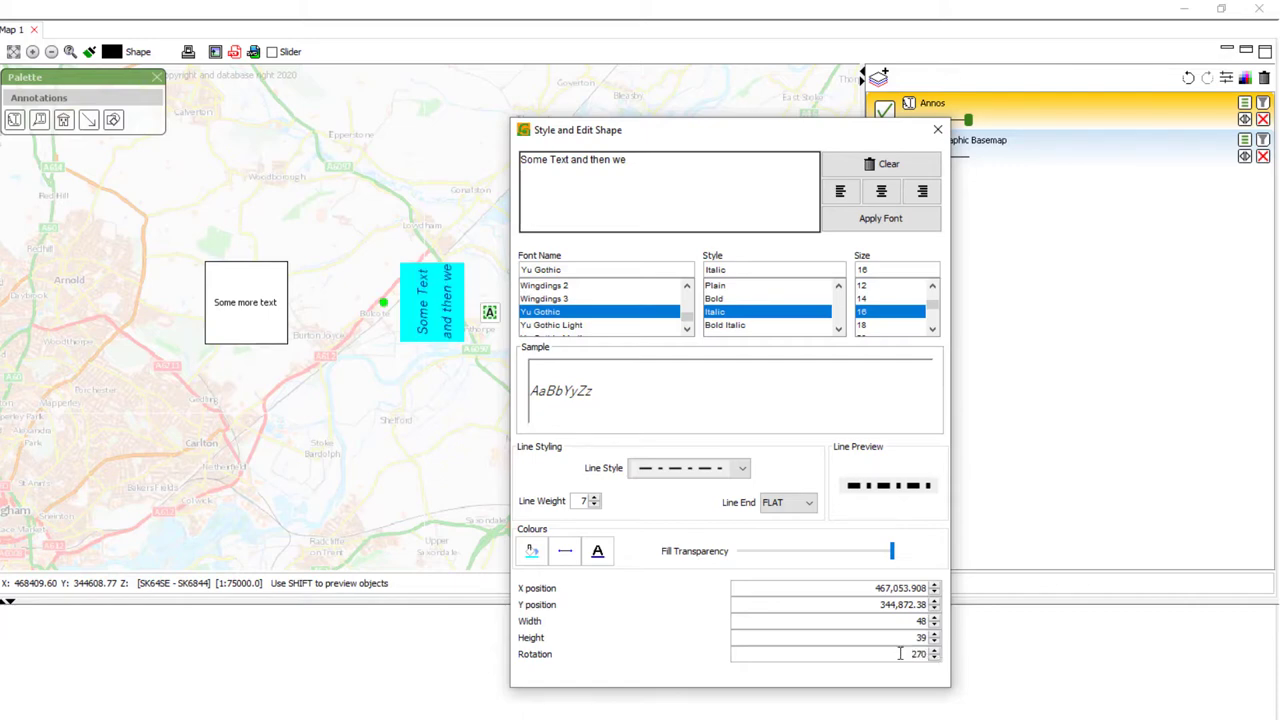
{"action": "double_click", "coordinate": [905, 653]}
{"action": "type", "text": "0"}
{"action": "key", "text": "Return"}
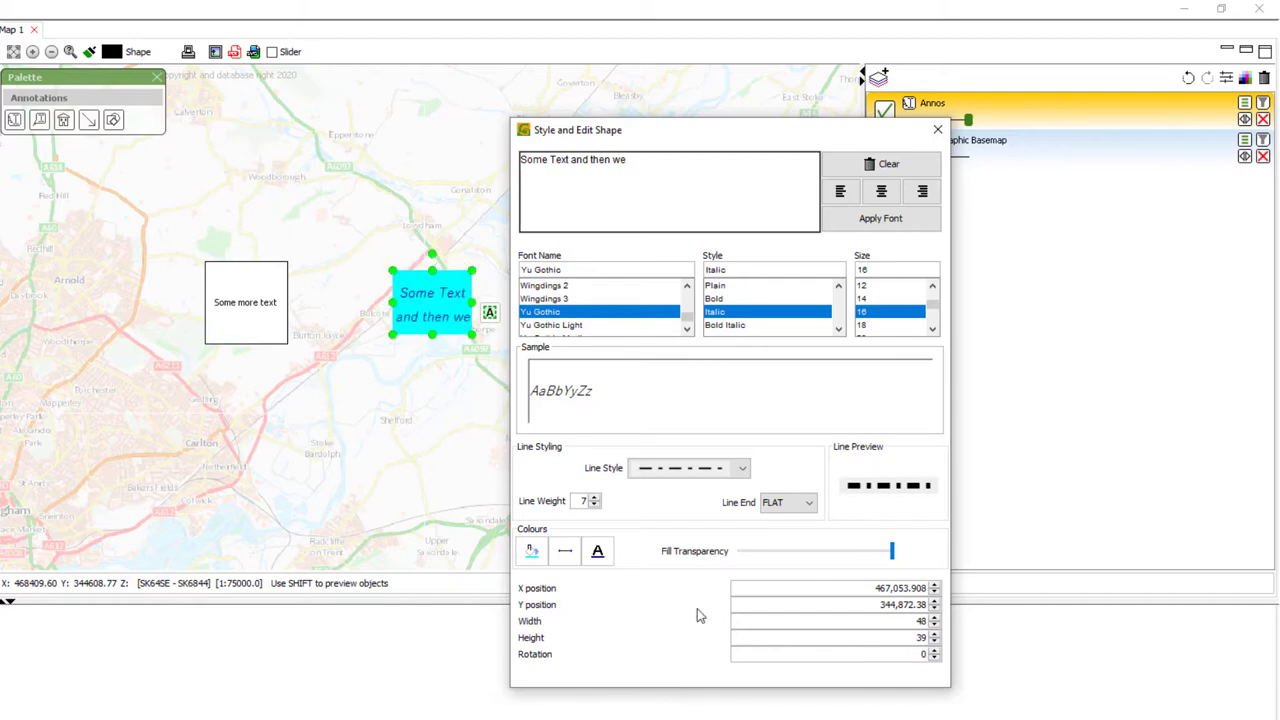
- Close the Style and Edit Shape window and leave both labels deselected on the map
{"action": "left_click", "coordinate": [938, 131]}
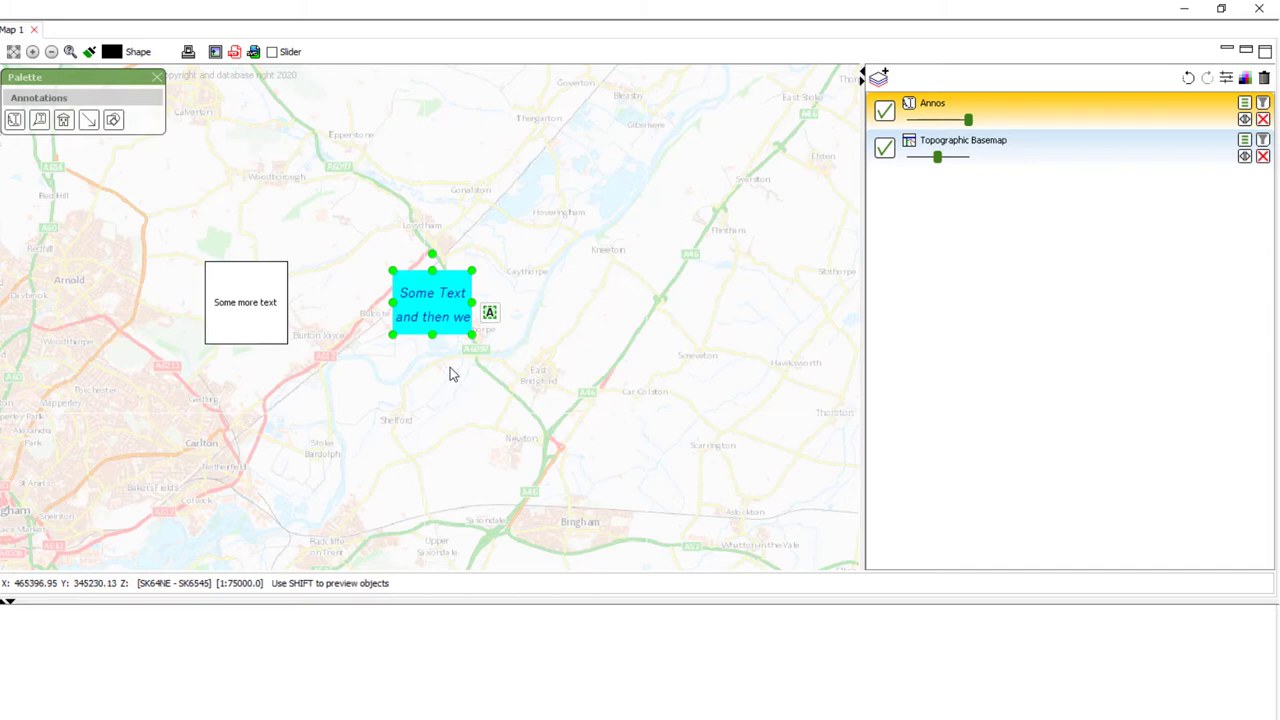
{"action": "left_click", "coordinate": [555, 332]}
{"action": "left_click", "coordinate": [258, 330]}
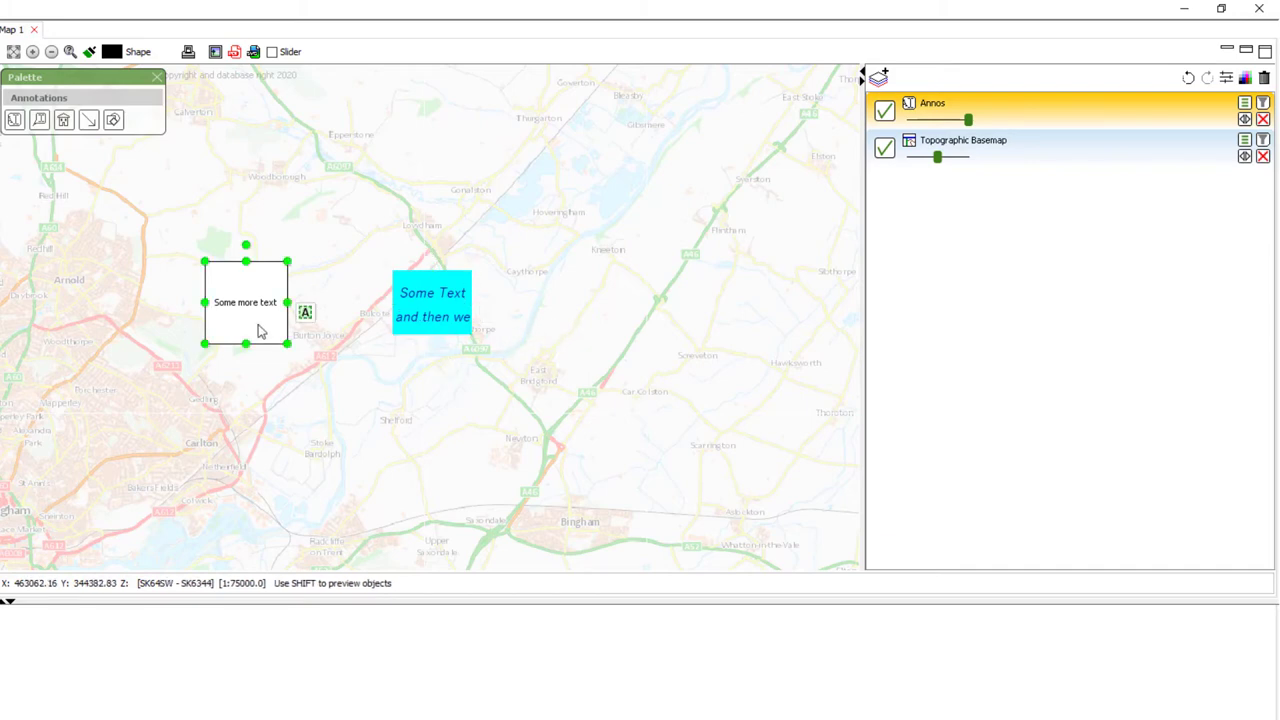
{"action": "left_click", "coordinate": [286, 420]}
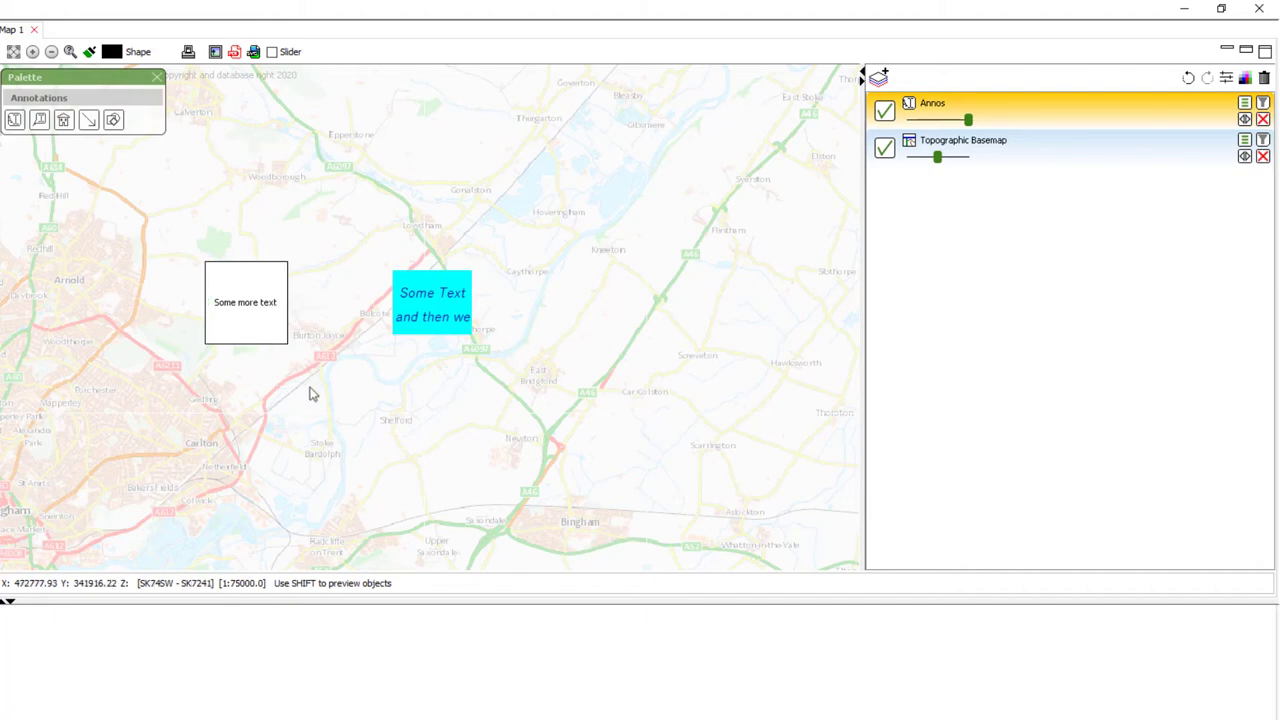